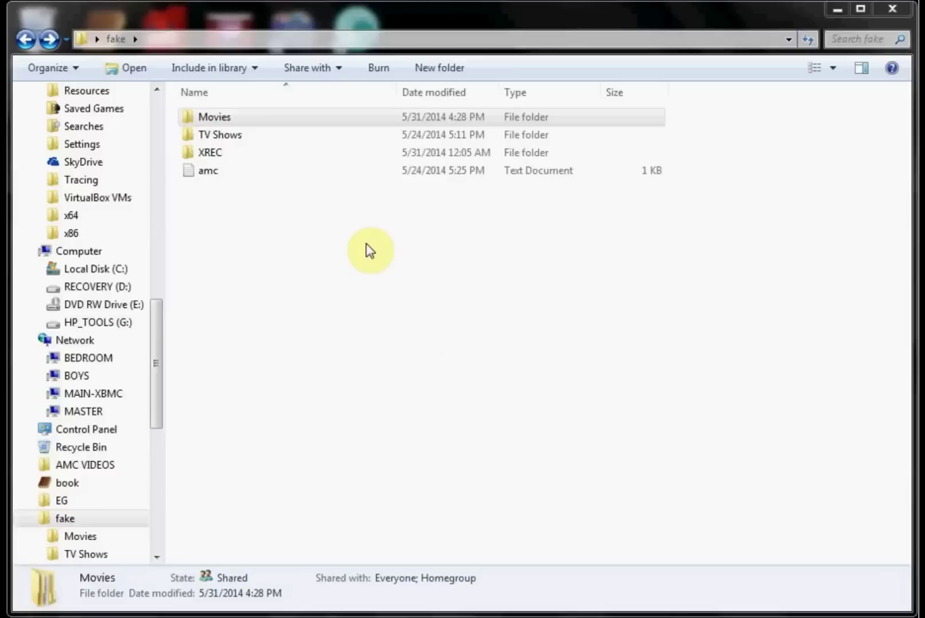
# Step: Look inside the Movies folder and its 50 First Dates (2004) subfolder, then return to the fake folder
pyautogui.doubleClick(216, 118)
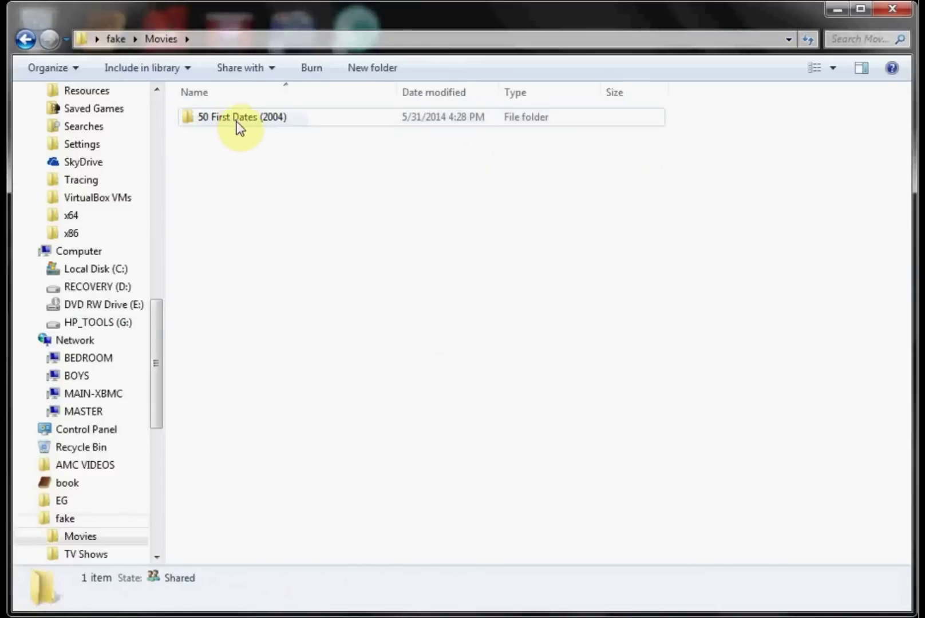
pyautogui.doubleClick(274, 123)
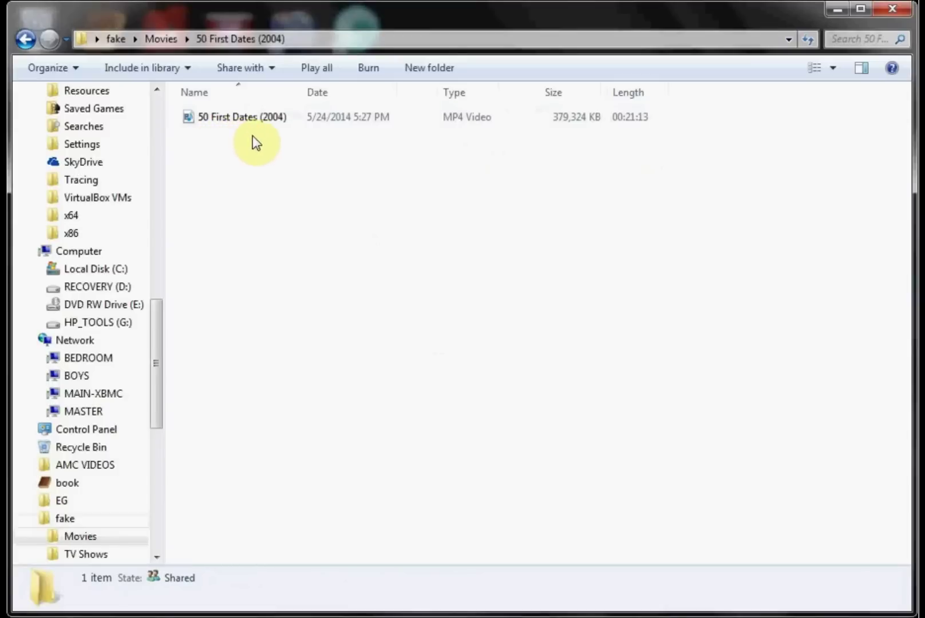
pyautogui.press('BackSpace')
pyautogui.press('BackSpace')
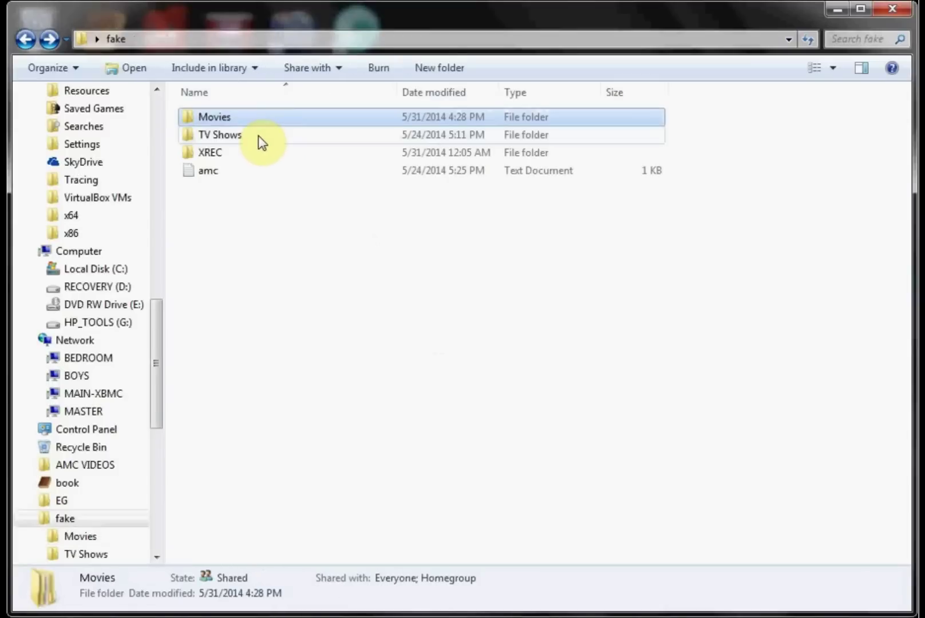
pyautogui.click(271, 250)
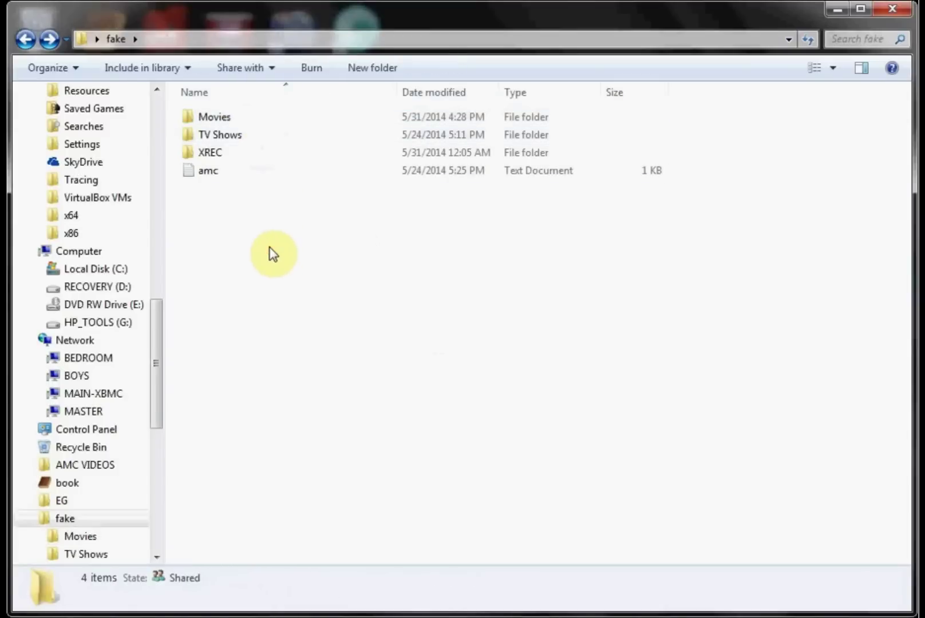
# Step: Examine the Futurama, Supernatural and How I Met Your Mother folders under TV Shows, and return to the fake folder
pyautogui.doubleClick(244, 140)
pyautogui.click(251, 123)
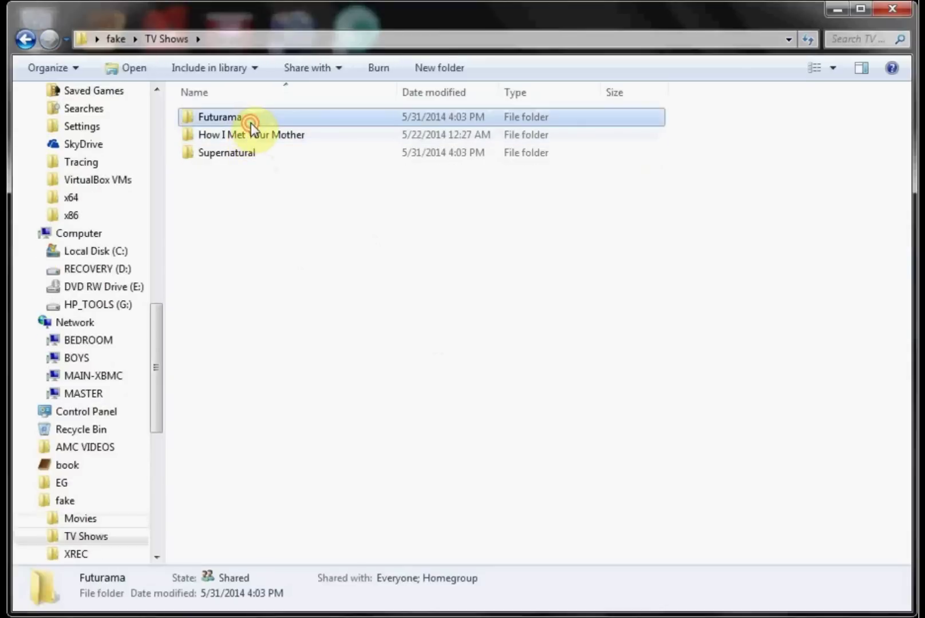
pyautogui.doubleClick(251, 123)
pyautogui.press('BackSpace')
pyautogui.doubleClick(247, 151)
pyautogui.press('BackSpace')
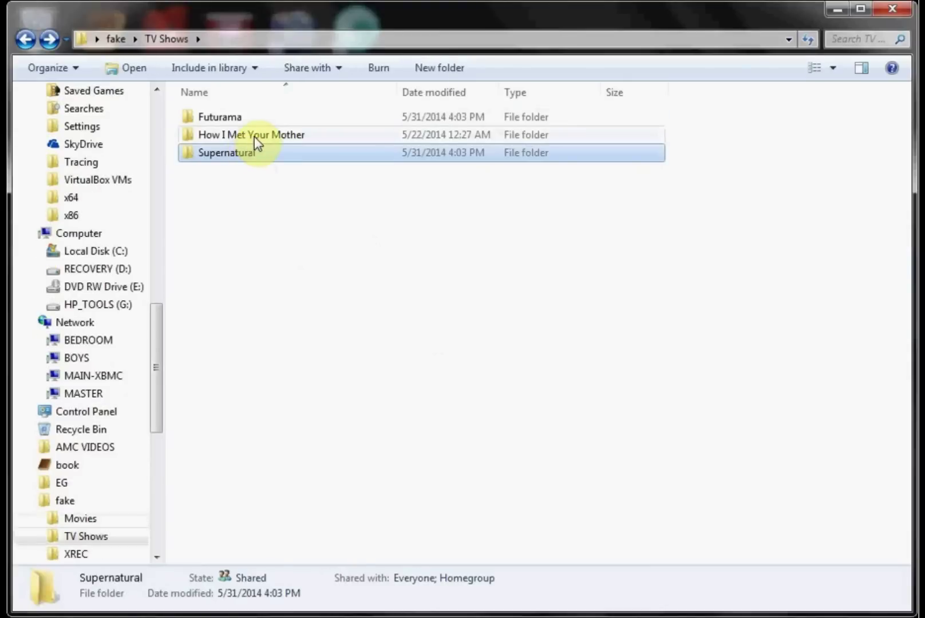
pyautogui.doubleClick(254, 136)
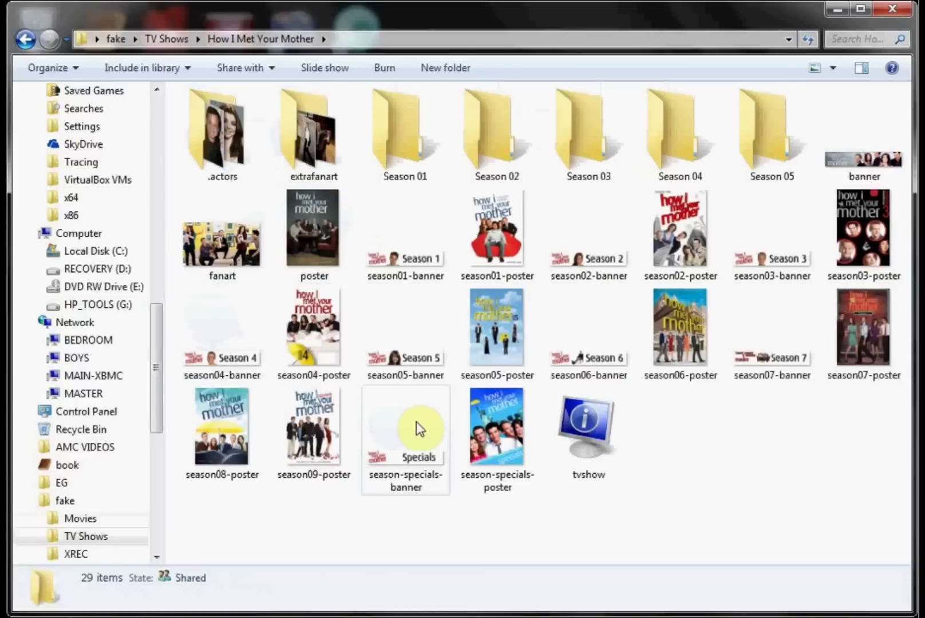
pyautogui.moveTo(410, 328)
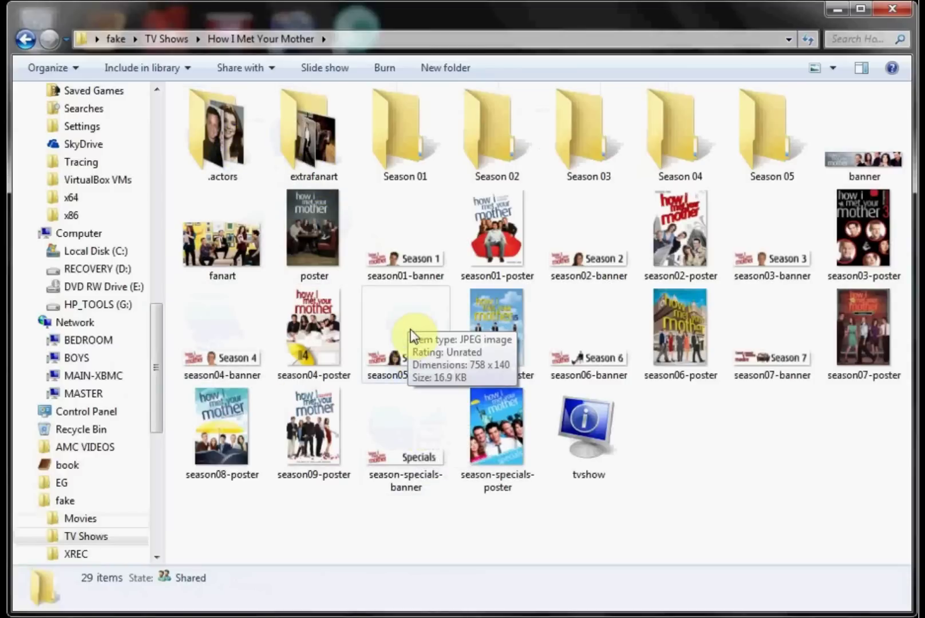
pyautogui.press('BackSpace')
pyautogui.press('BackSpace')
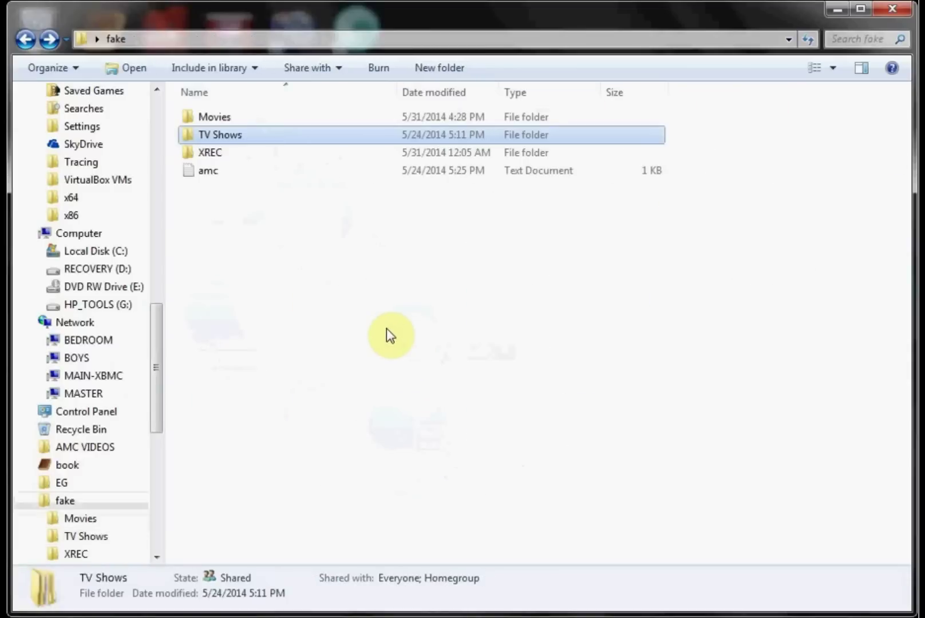
# Step: Check the XREC folder's details and read the amc text document, closing it when done
pyautogui.click(251, 159)
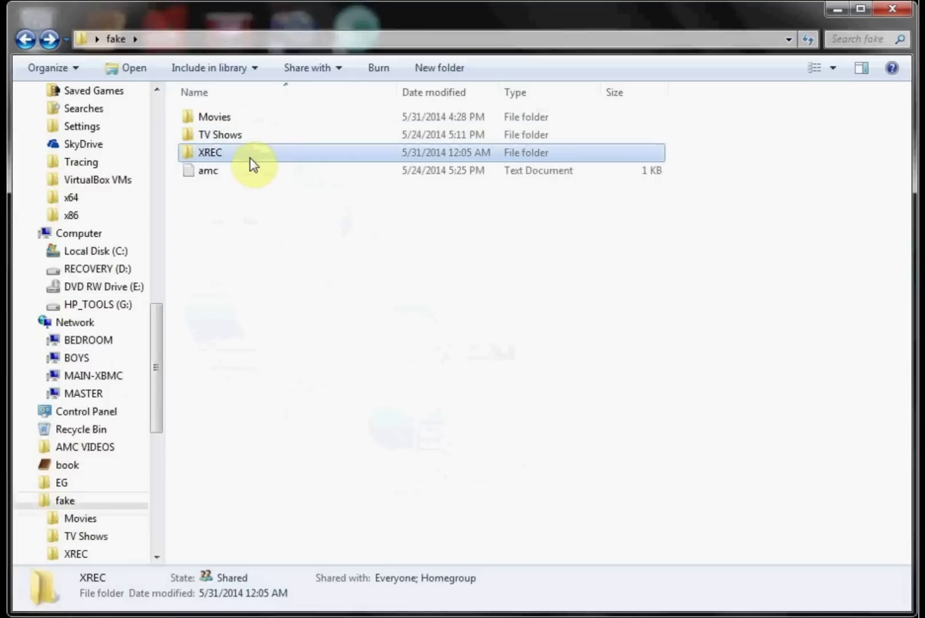
pyautogui.moveTo(252, 165)
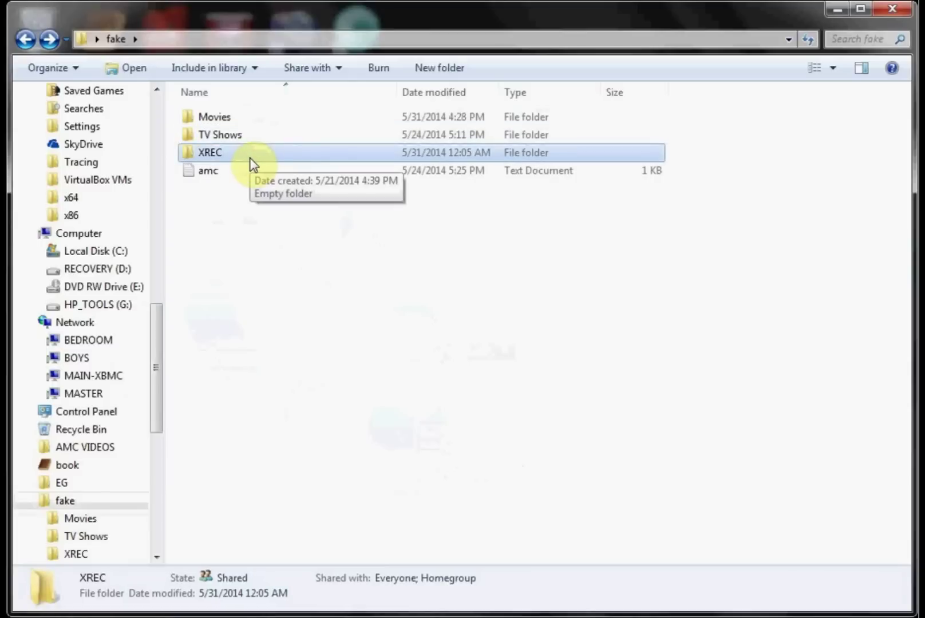
pyautogui.click(219, 175)
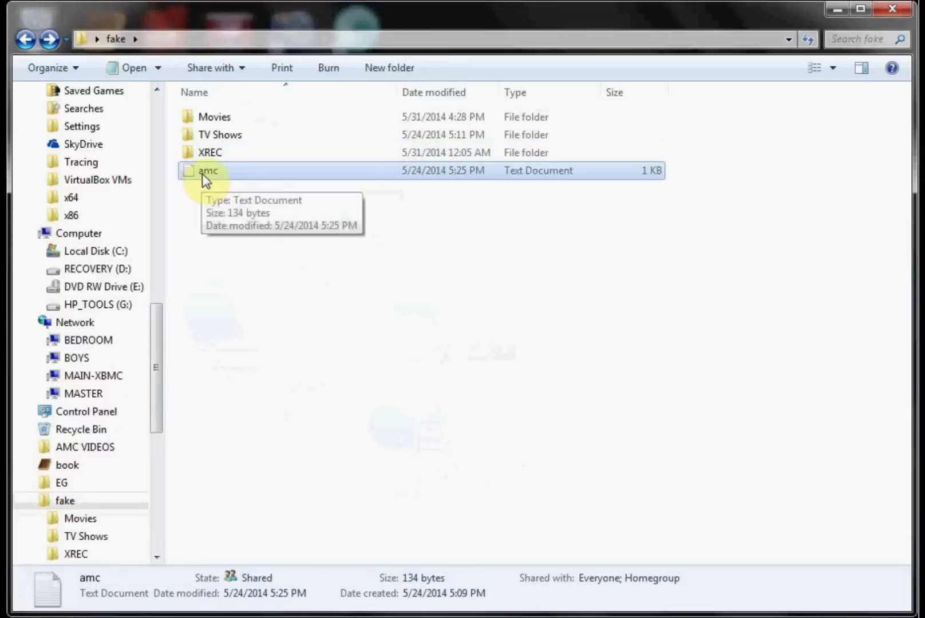
pyautogui.doubleClick(203, 181)
pyautogui.moveTo(389, 222); pyautogui.dragTo(327, 131)
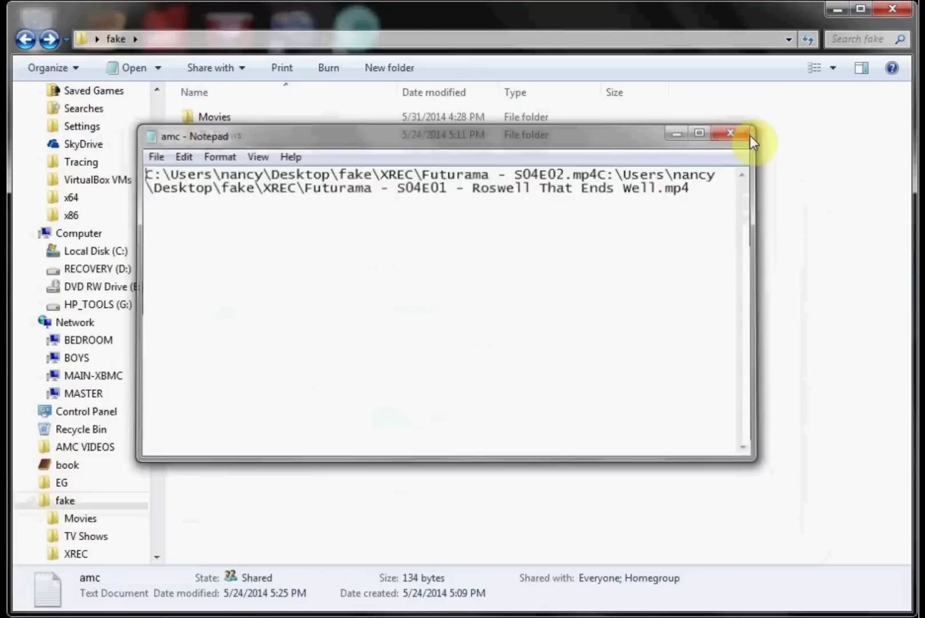
pyautogui.click(735, 130)
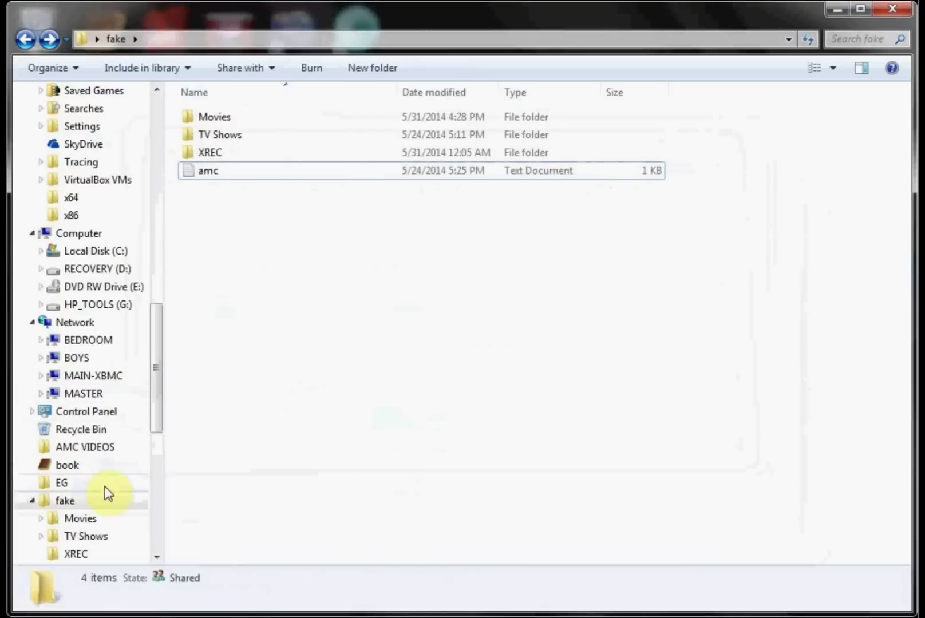
# Step: Launch the Media Companion application from the Media Companion 3.597b folder inside MEDIA SOFTWARE
pyautogui.moveTo(156, 366)
pyautogui.mouseDown()
pyautogui.moveTo(158, 395)
pyautogui.moveTo(129, 459)
pyautogui.mouseUp()
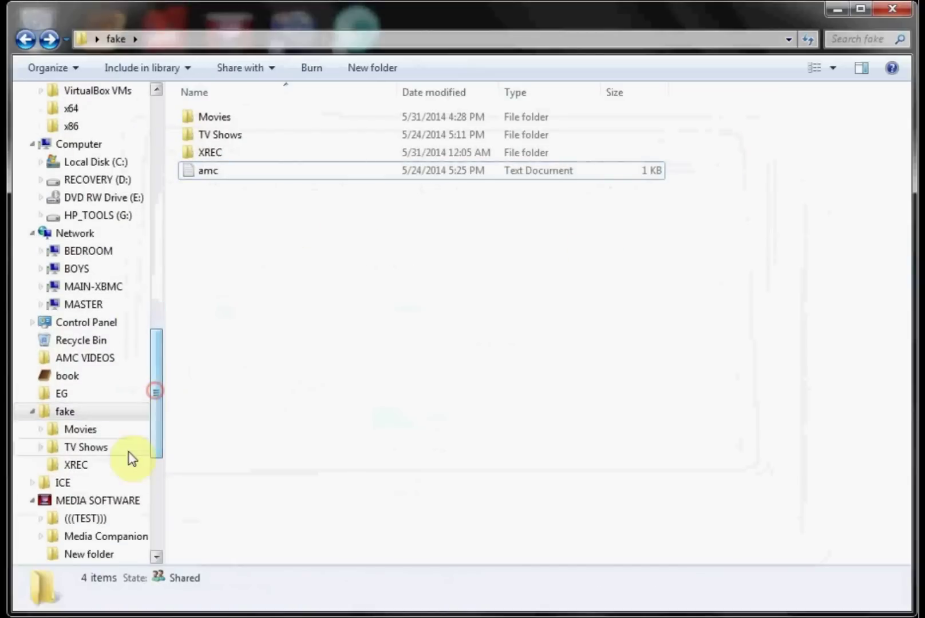
pyautogui.click(111, 503)
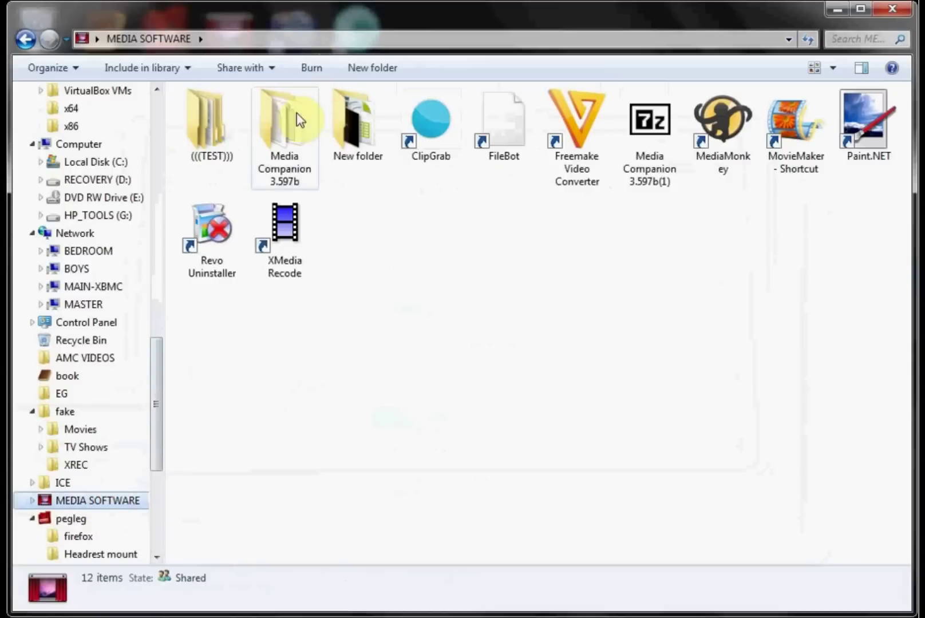
pyautogui.doubleClick(285, 129)
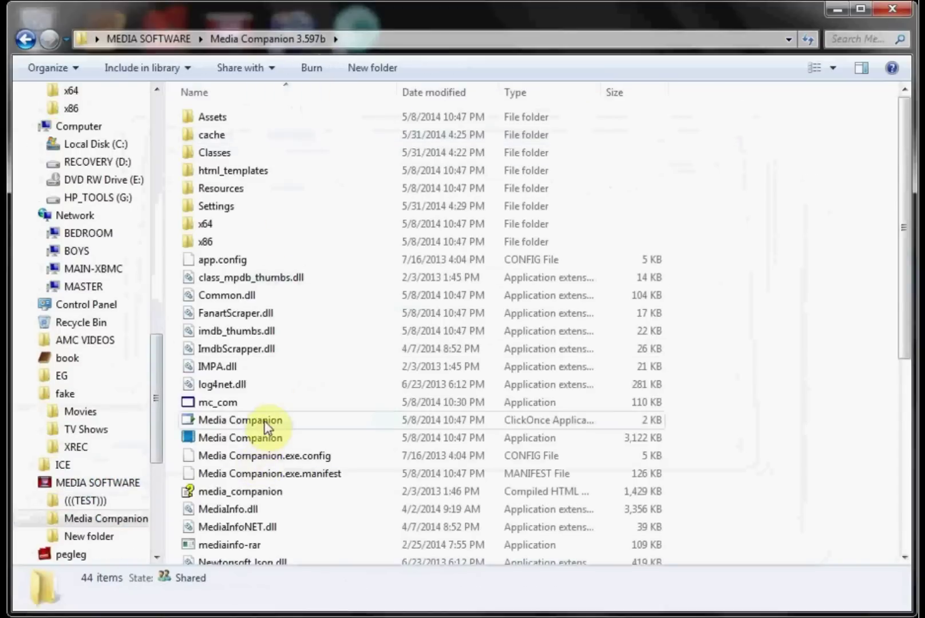
pyautogui.doubleClick(266, 440)
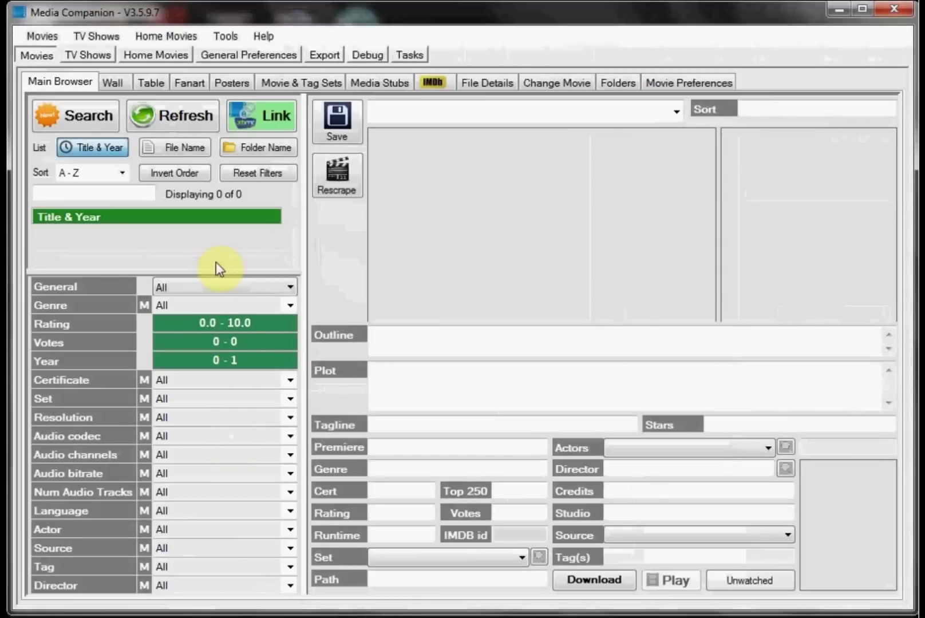
# Step: Set the artwork version to Frodo and onwards in the general preferences and apply the change
pyautogui.click(257, 55)
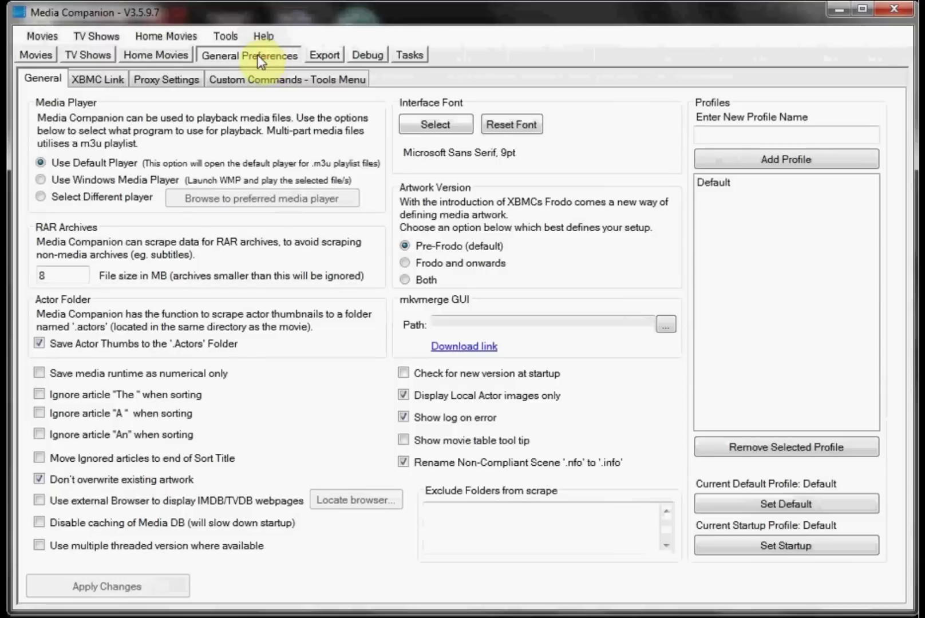
pyautogui.click(408, 264)
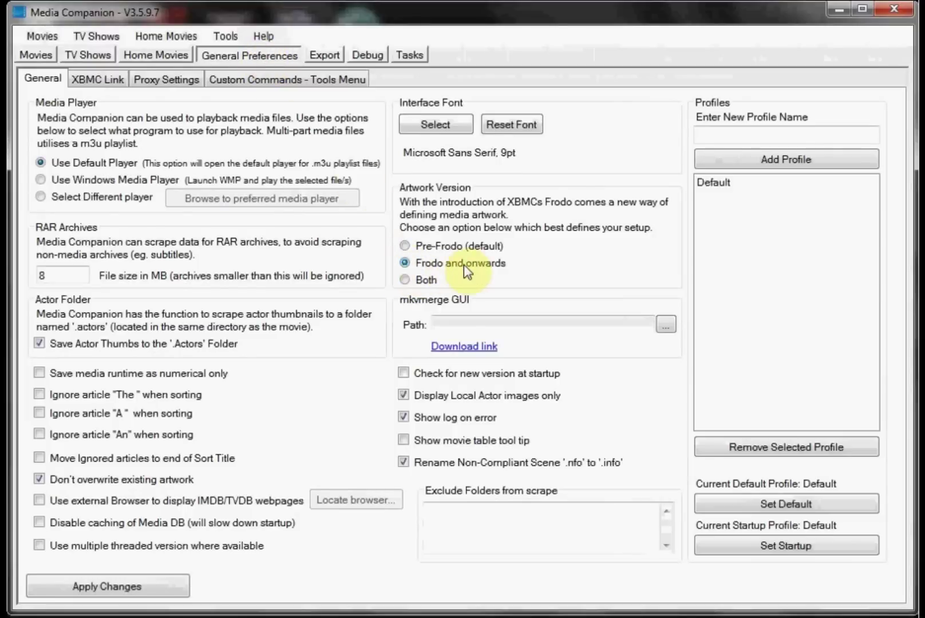
pyautogui.click(121, 587)
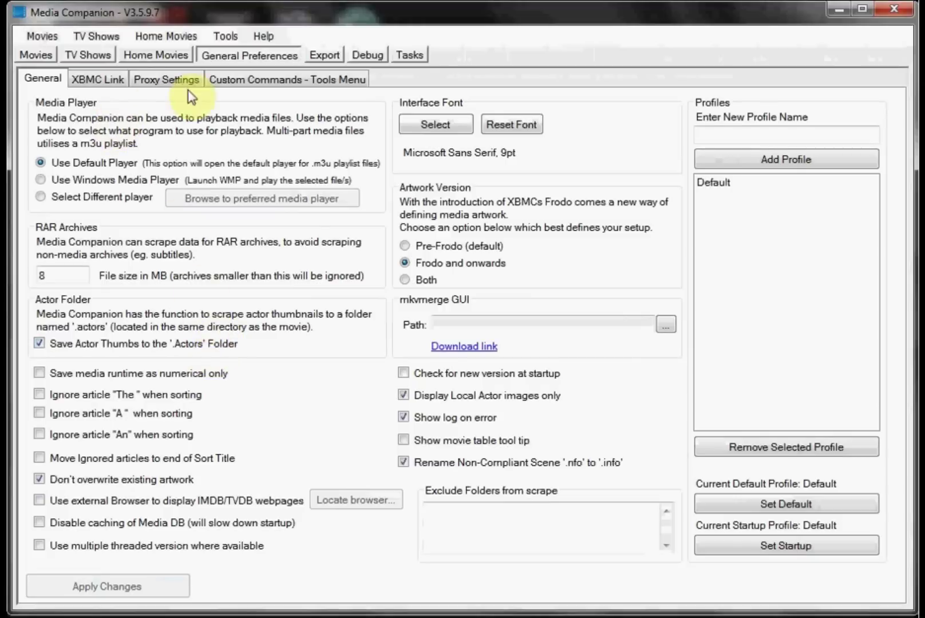
# Step: Enable Download Extra Fanart/Thumbs in the scraper options of the movie preferences
pyautogui.click(39, 57)
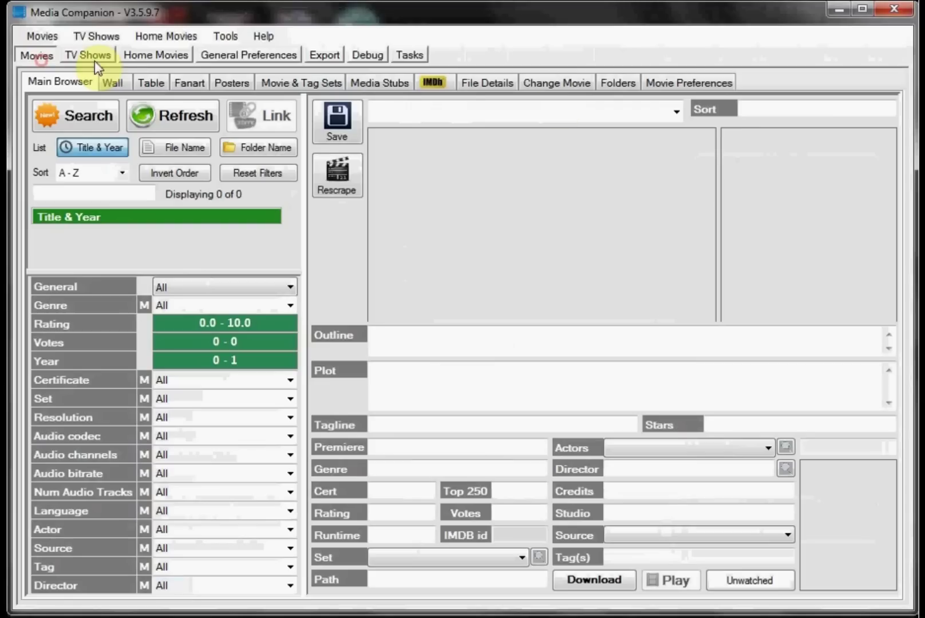
pyautogui.click(690, 82)
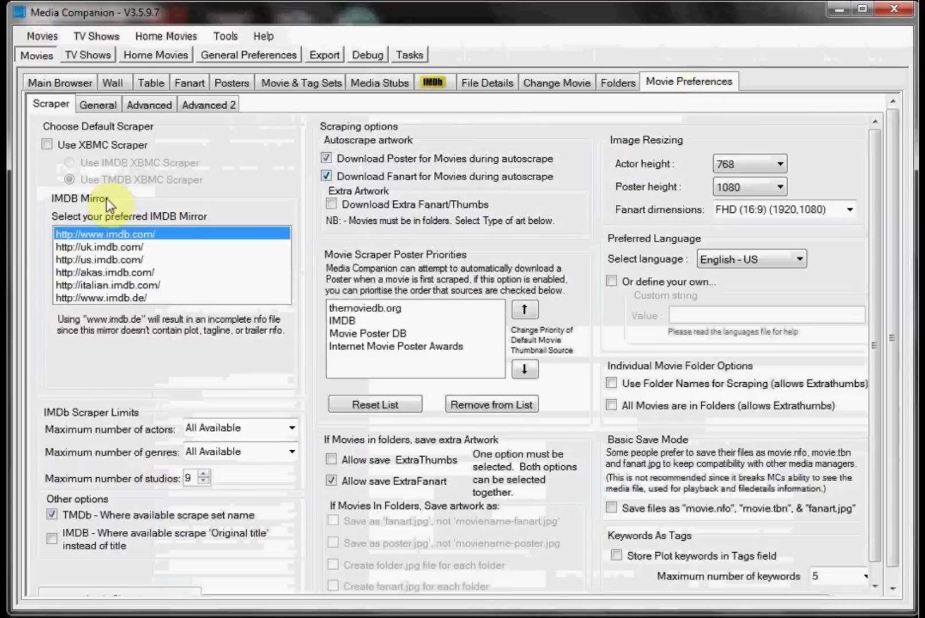
pyautogui.click(344, 204)
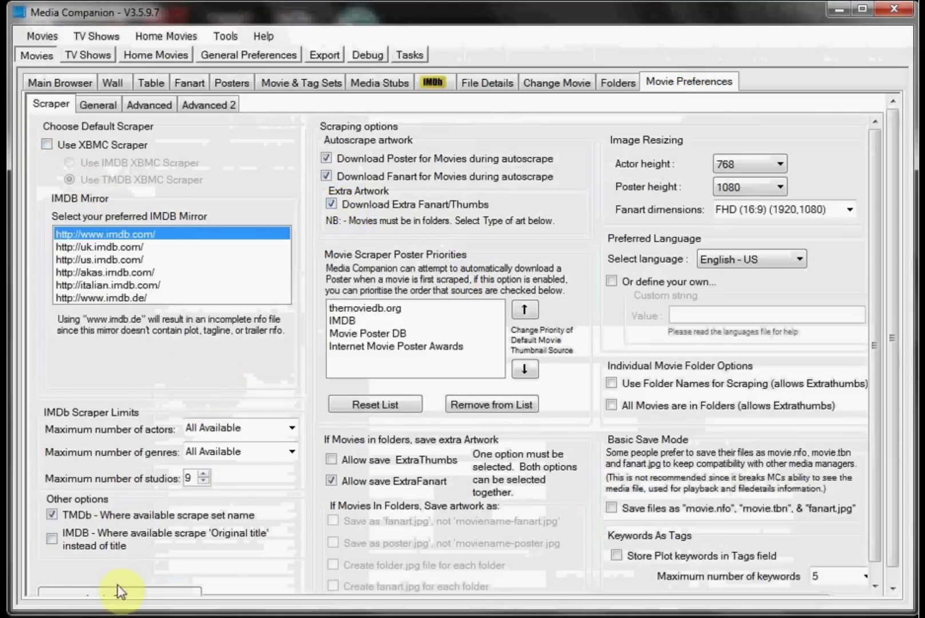
# Step: Enable adding the movie trailer URL to the nfo file and downloading trailers during scrape, and apply the movie preferences
pyautogui.click(102, 109)
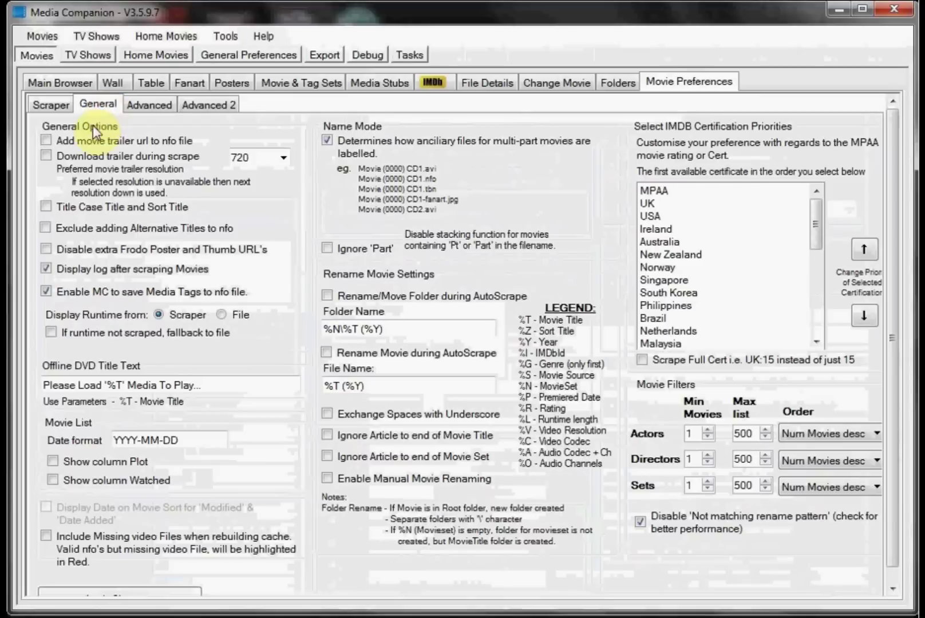
pyautogui.click(46, 141)
pyautogui.click(46, 156)
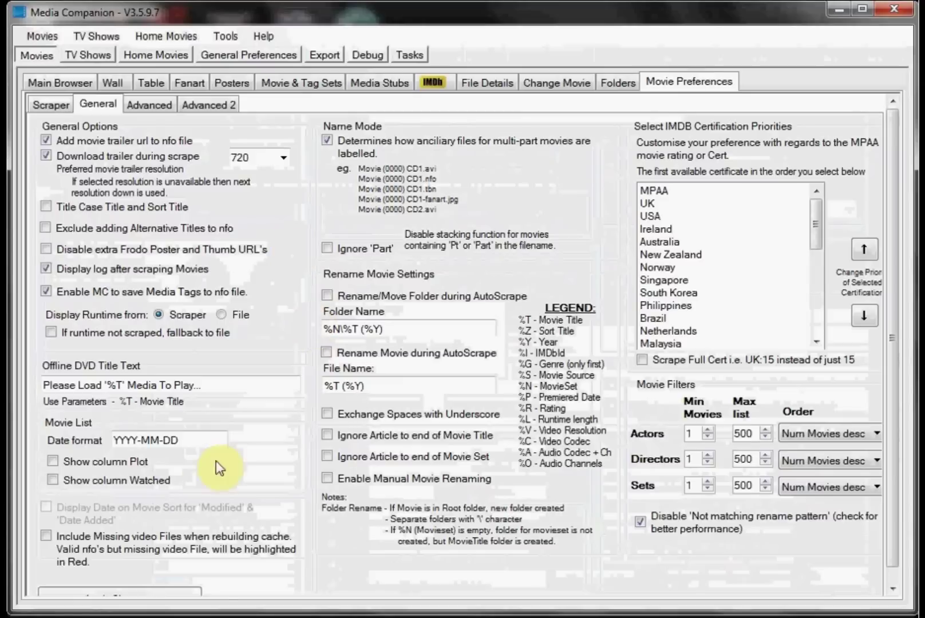
pyautogui.click(132, 591)
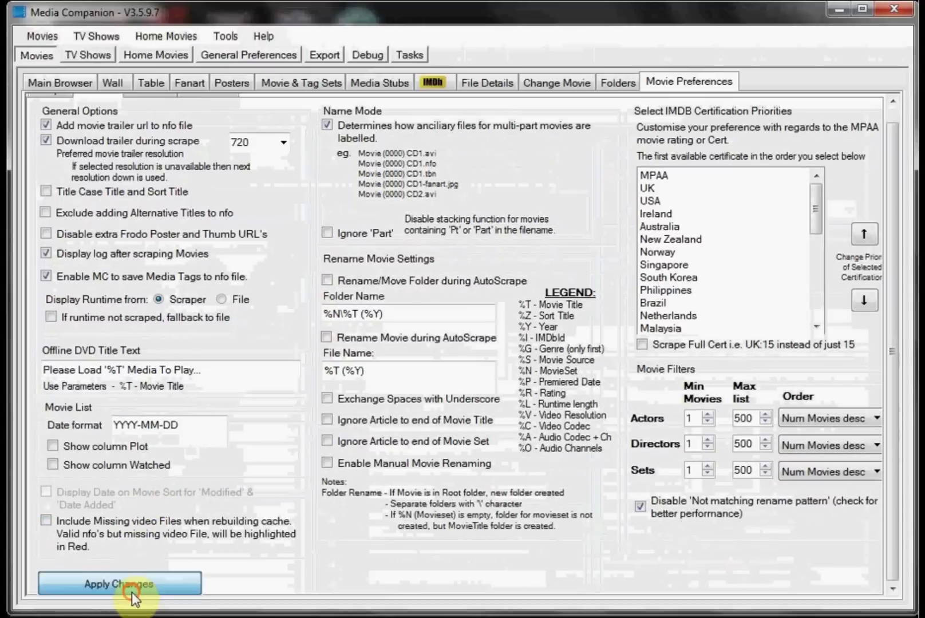
# Step: In the TV preferences, enable Download Extra Fanart and automatic screenshot creation when TVDB does not have one
pyautogui.click(109, 61)
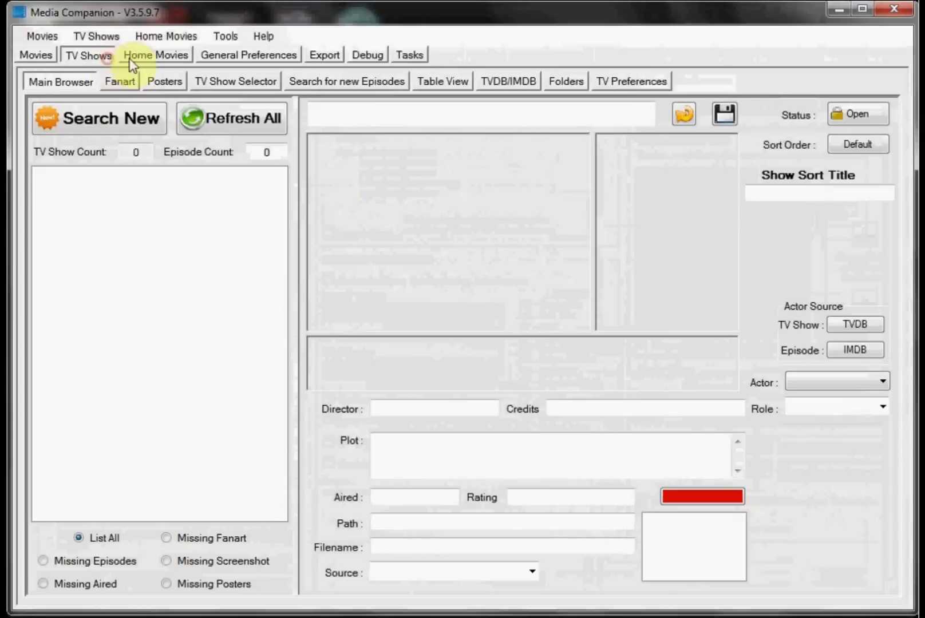
pyautogui.click(613, 84)
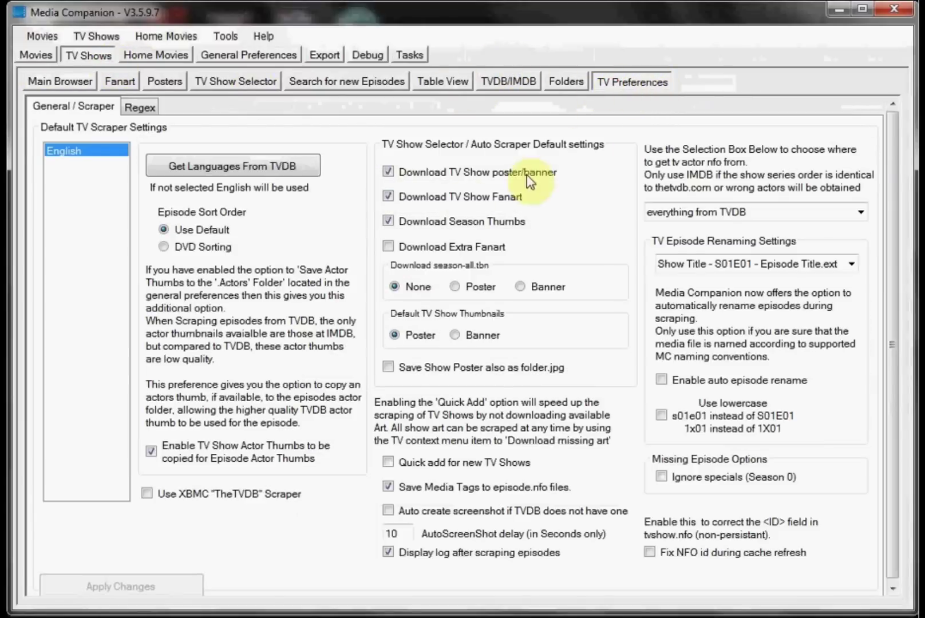
pyautogui.click(388, 247)
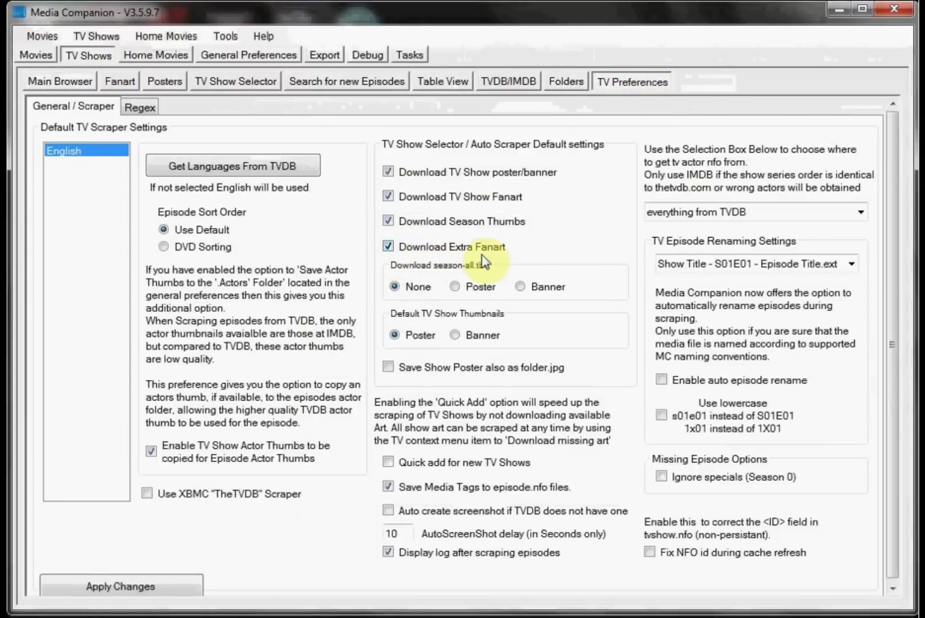
pyautogui.click(388, 511)
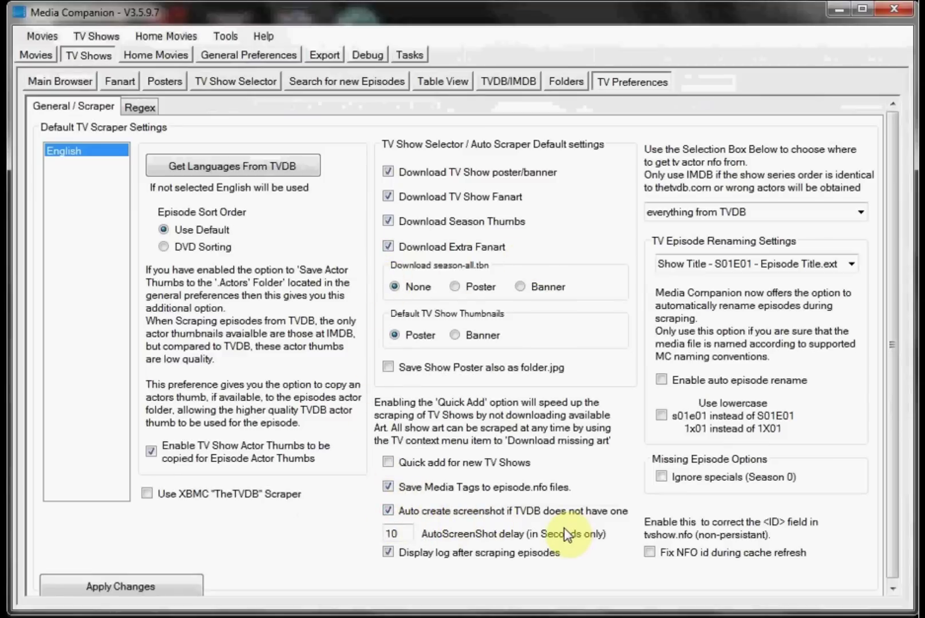
# Step: Set the AutoScreenShot delay to 22 seconds and apply the TV preferences
pyautogui.click(400, 534)
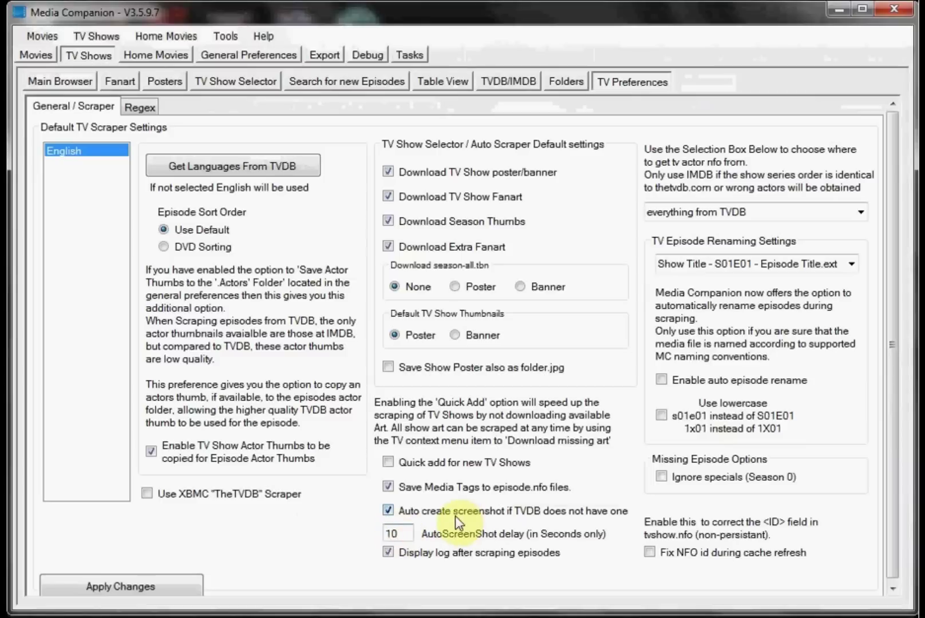
pyautogui.click(409, 533)
pyautogui.moveTo(409, 533); pyautogui.dragTo(378, 539)
pyautogui.write('22')
pyautogui.click(183, 580)
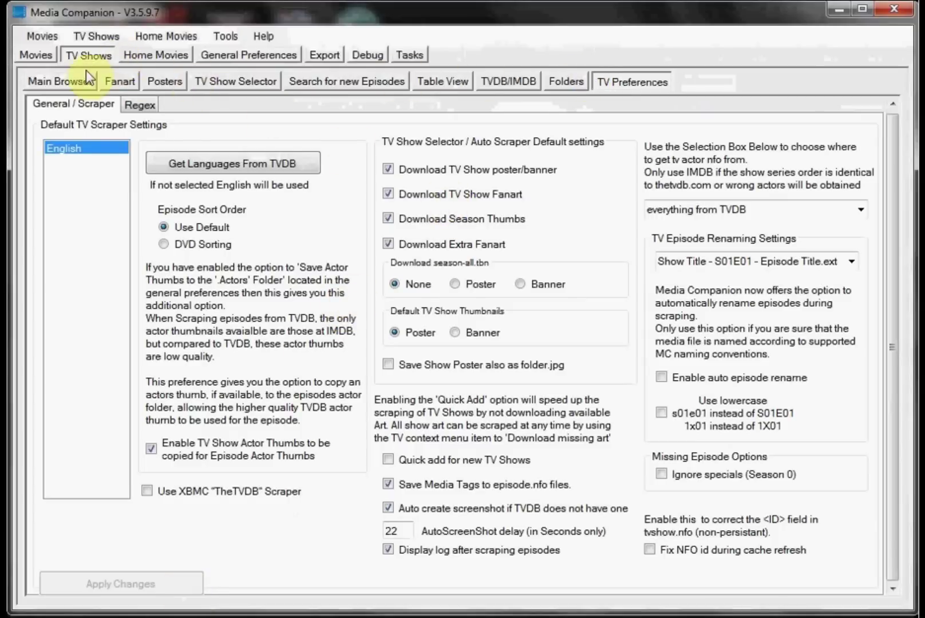
# Step: Add the Movies folder inside the fake folder to the movie folders, and save and refresh the list
pyautogui.click(26, 55)
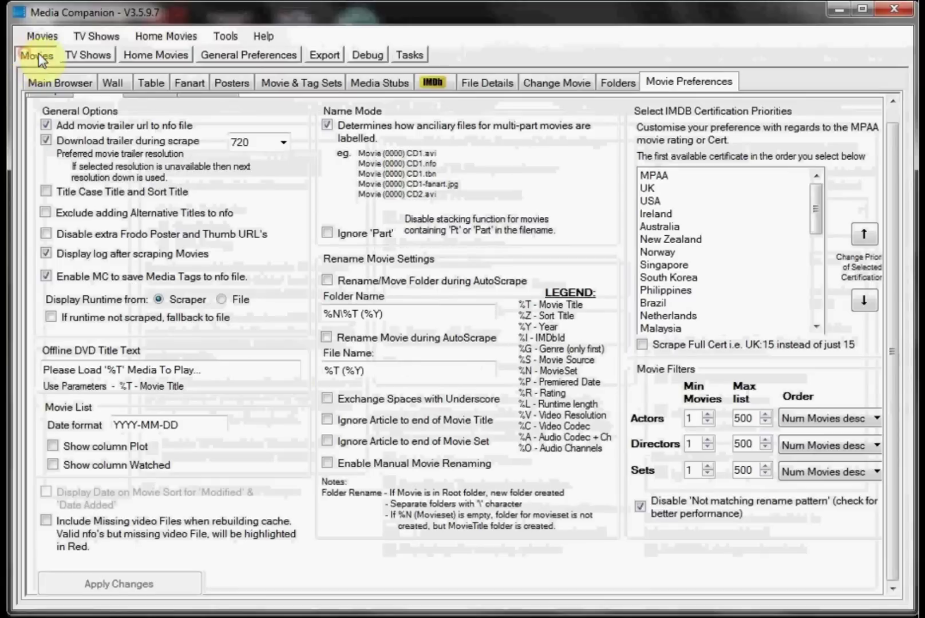
pyautogui.click(624, 86)
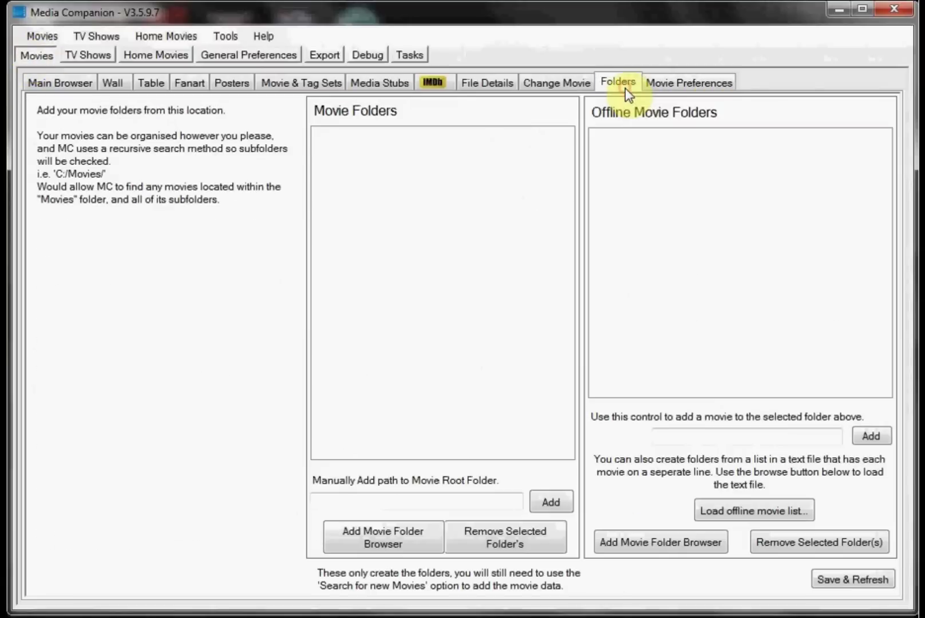
pyautogui.click(420, 543)
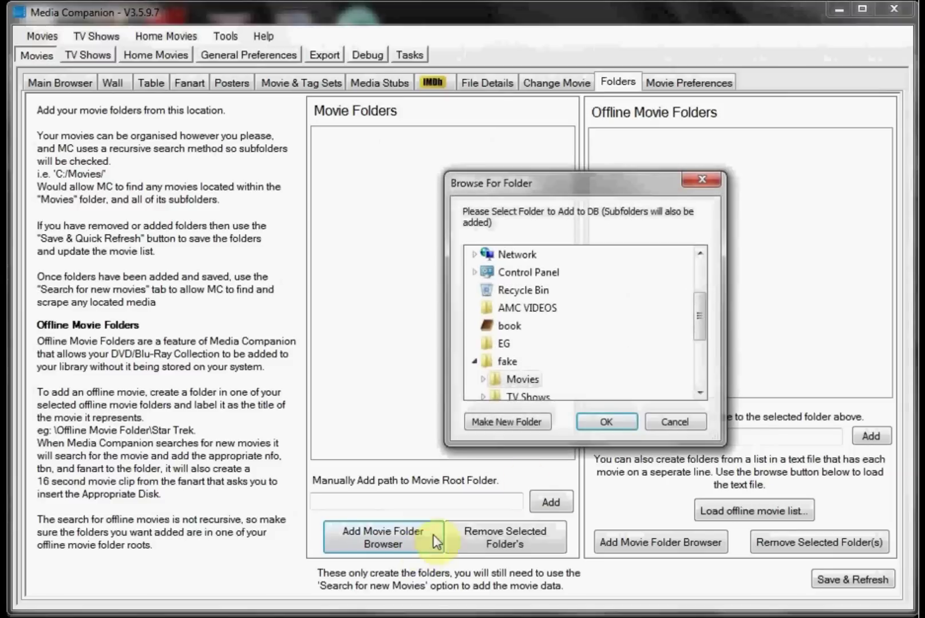
pyautogui.click(522, 379)
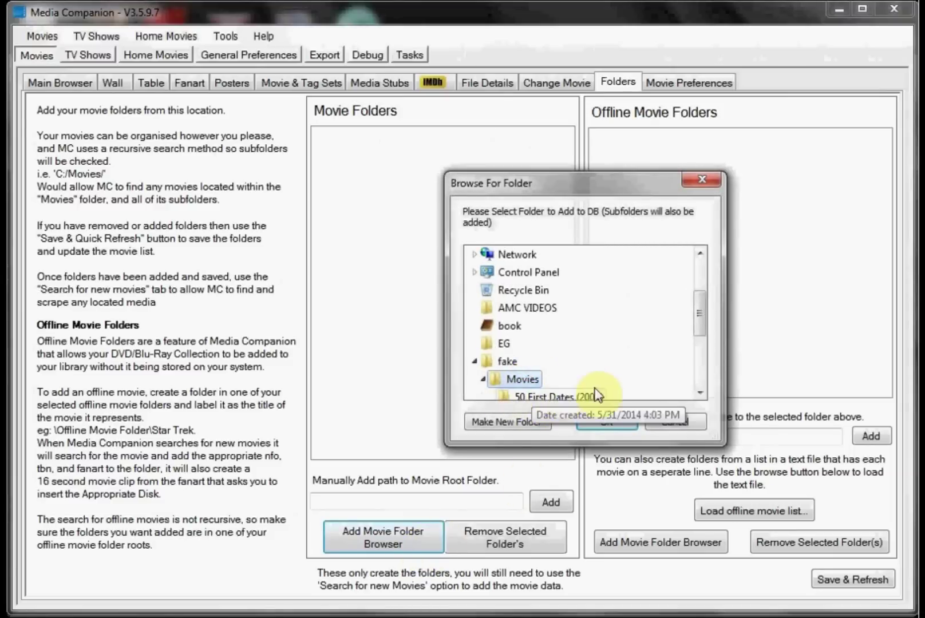
pyautogui.click(624, 425)
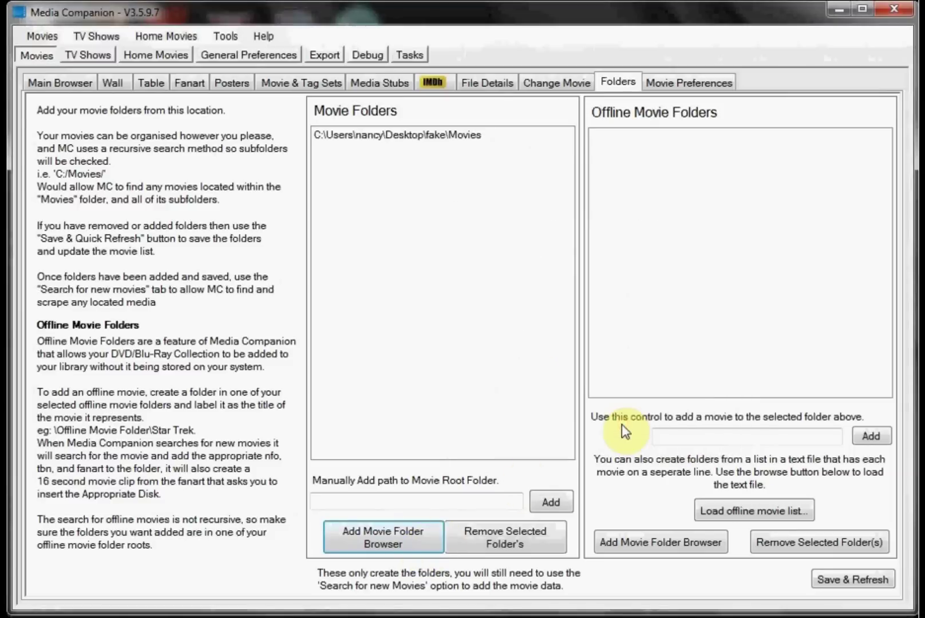
pyautogui.click(841, 582)
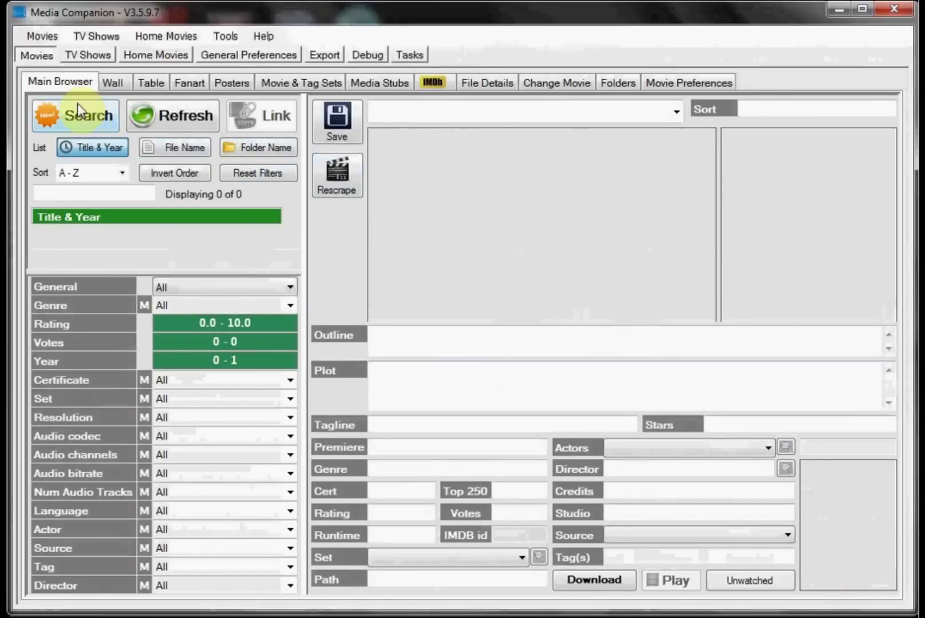
# Step: Search for and scrape new movies, dismiss the output log, and show the details of 50 First Dates (2004)
pyautogui.click(87, 118)
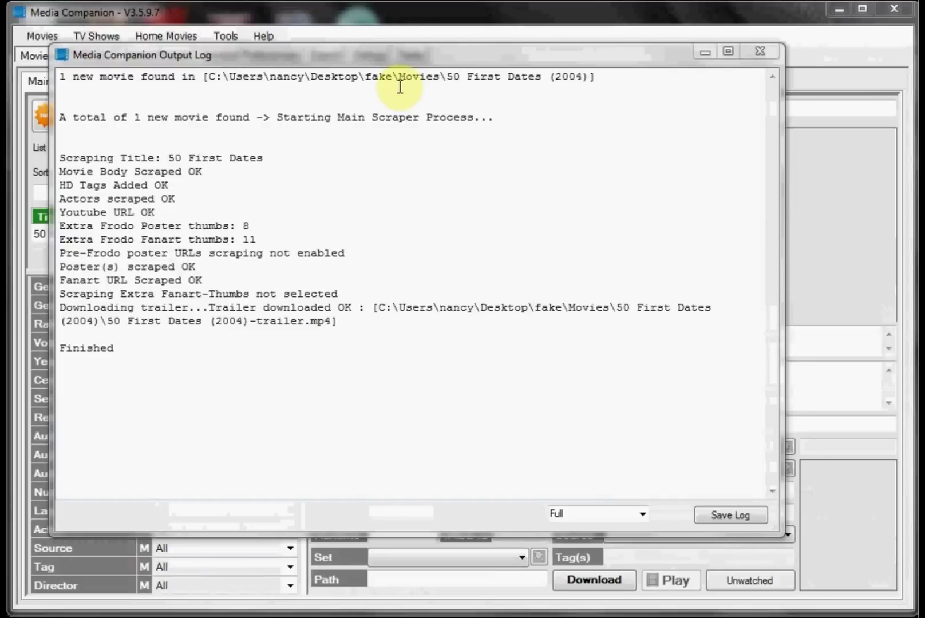
pyautogui.click(756, 55)
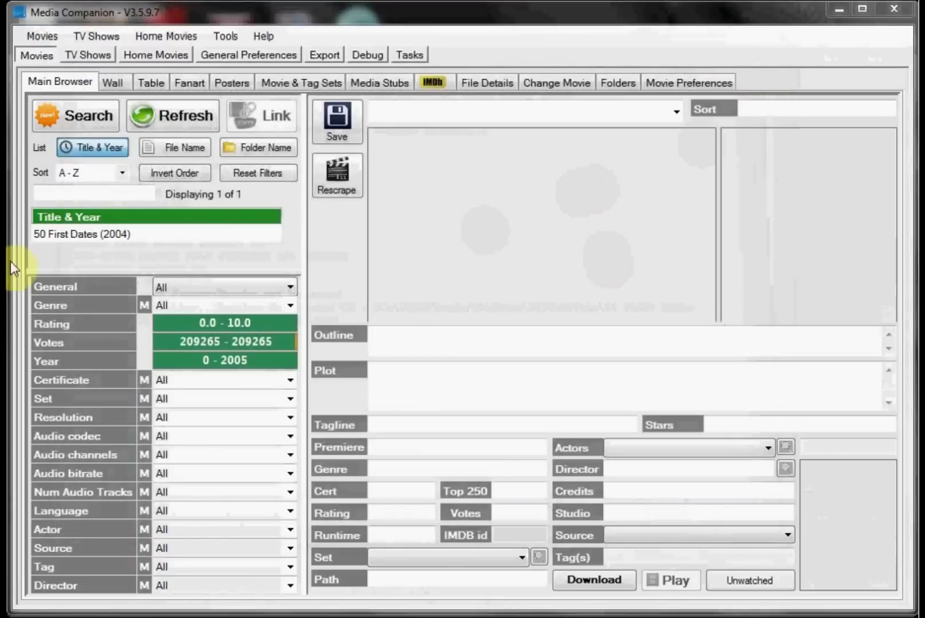
pyautogui.click(94, 235)
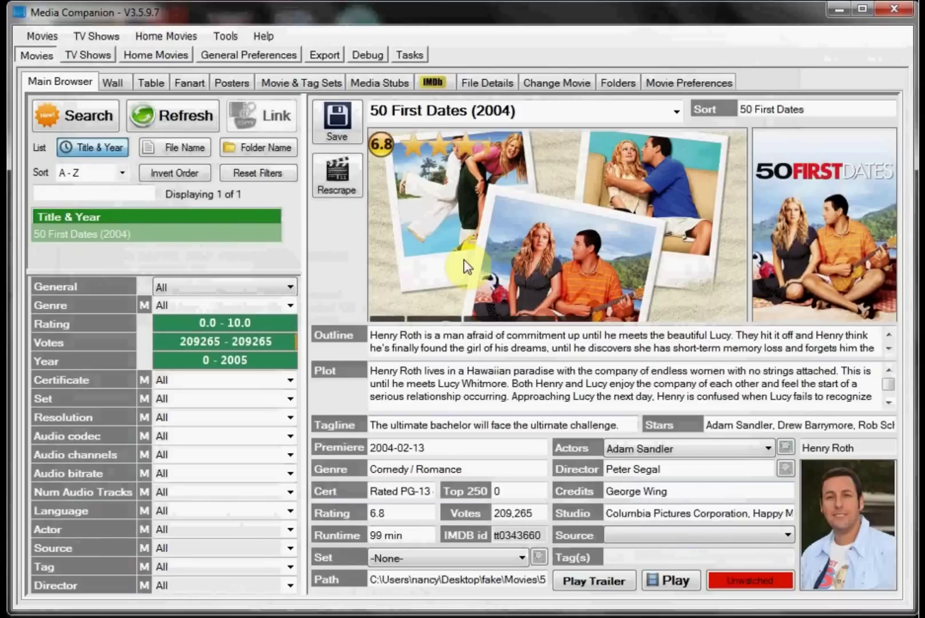
# Step: Replace the fanart of 50 First Dates with the second available image in high resolution, and return to the main movie browser
pyautogui.click(189, 83)
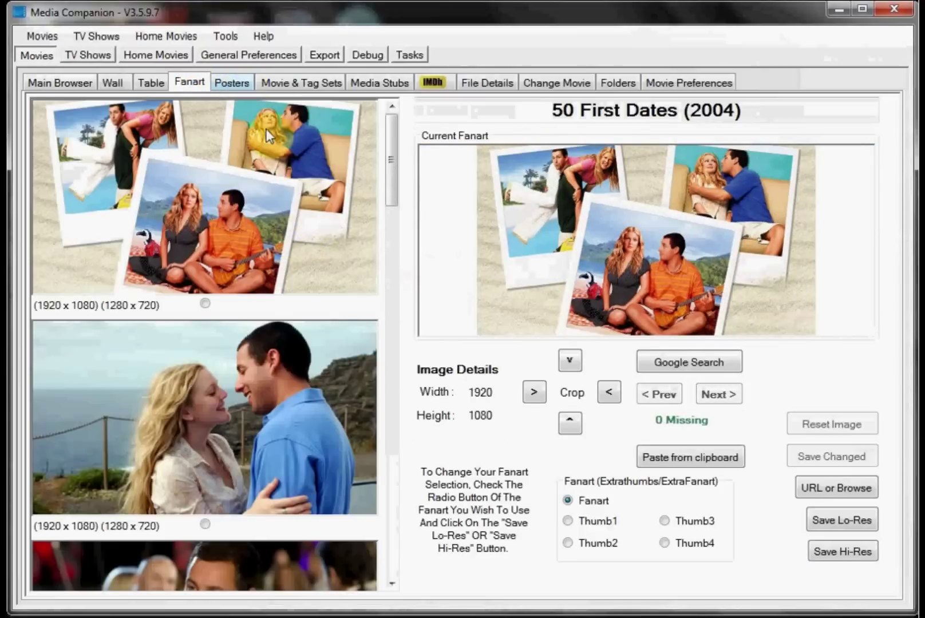
pyautogui.click(205, 525)
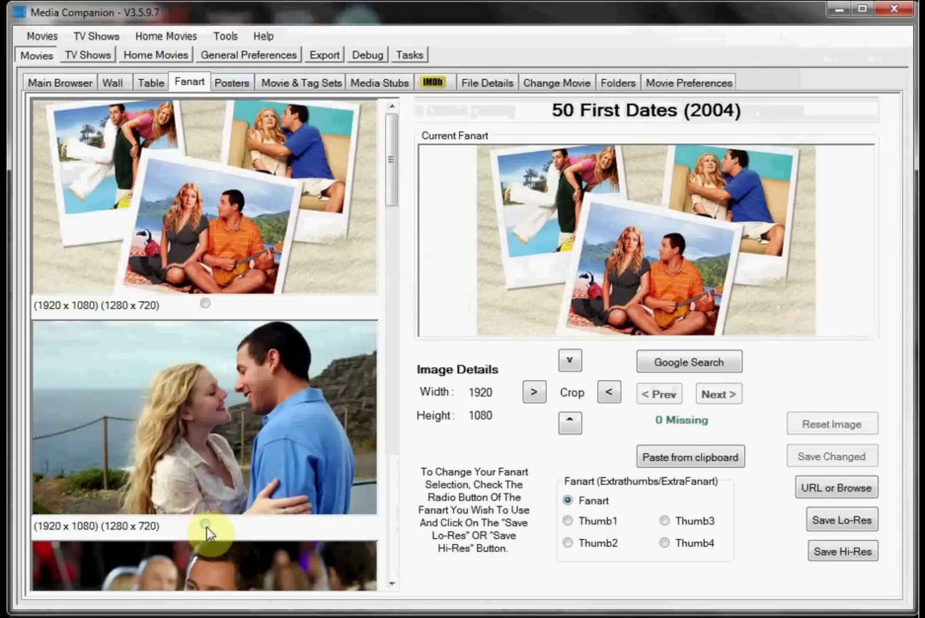
pyautogui.click(866, 559)
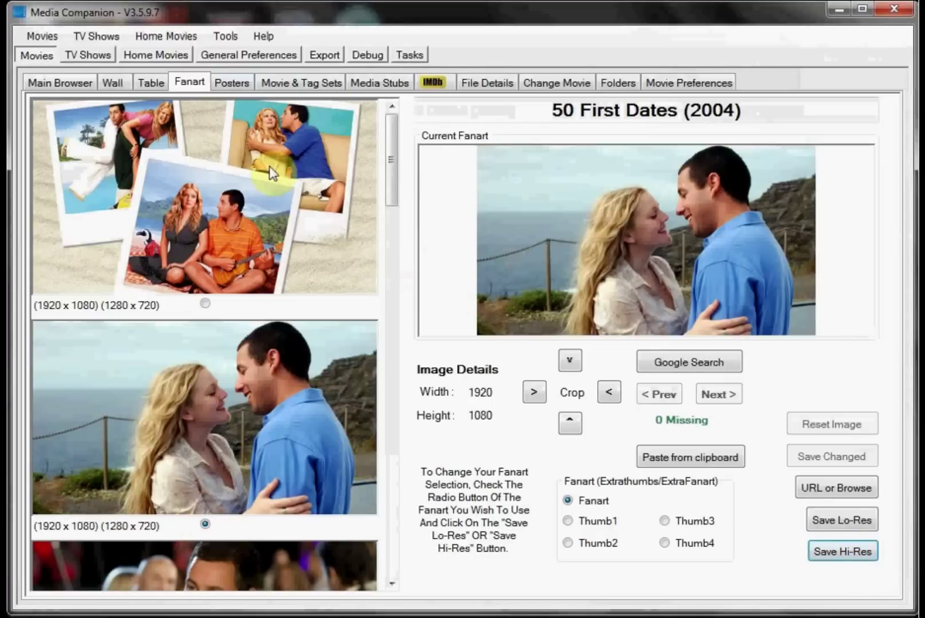
pyautogui.click(55, 83)
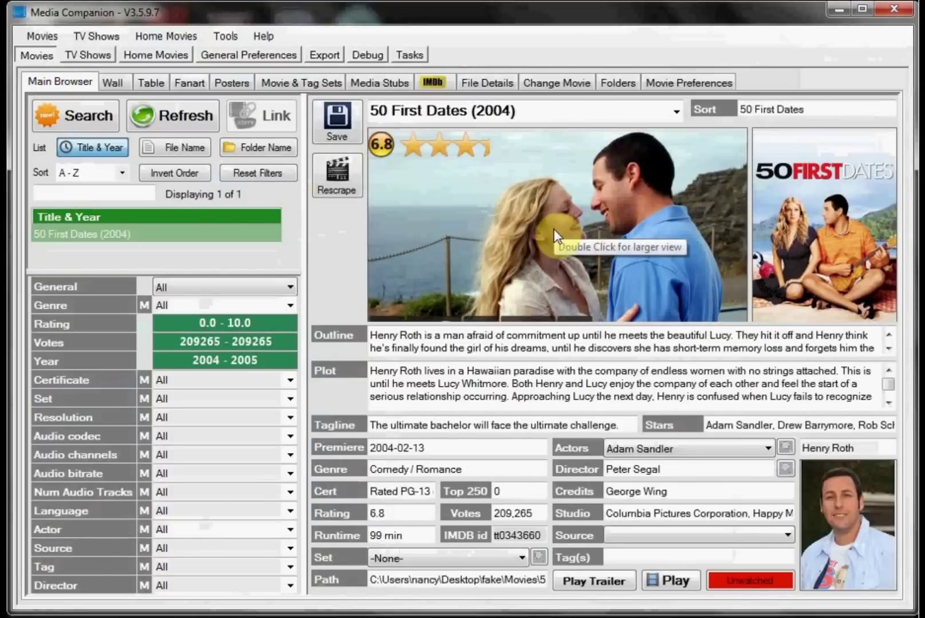
# Step: Add the TV Shows folder inside fake as a TV root folder, add its show folders from the roots, and save the changes
pyautogui.click(82, 59)
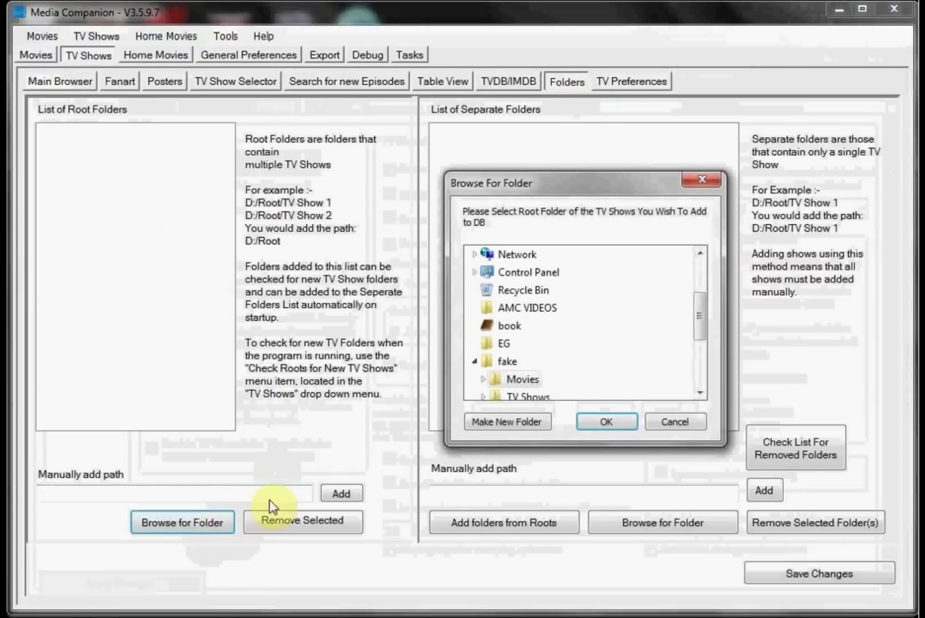
pyautogui.moveTo(704, 318); pyautogui.dragTo(704, 324)
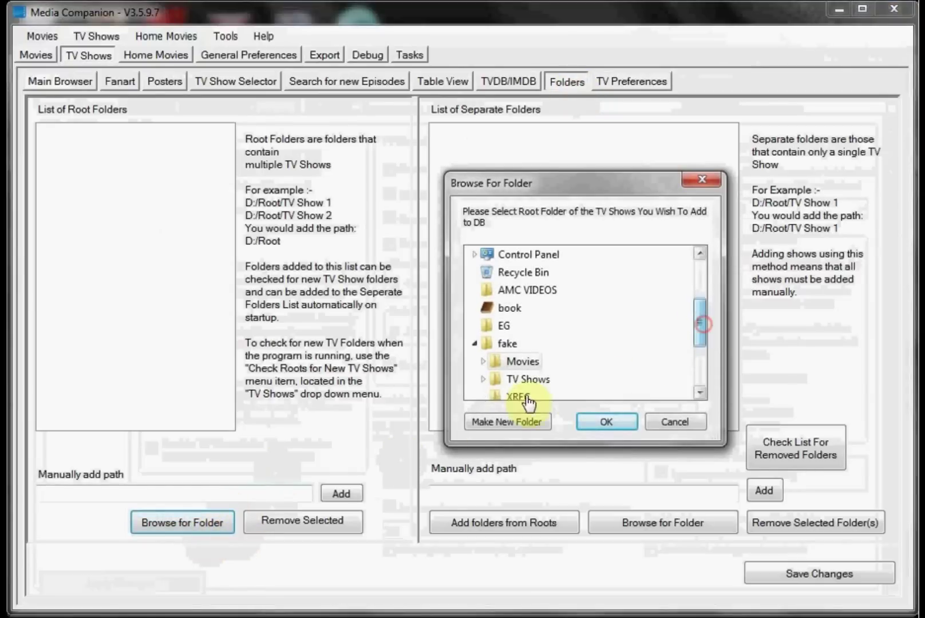
pyautogui.click(527, 379)
pyautogui.click(607, 422)
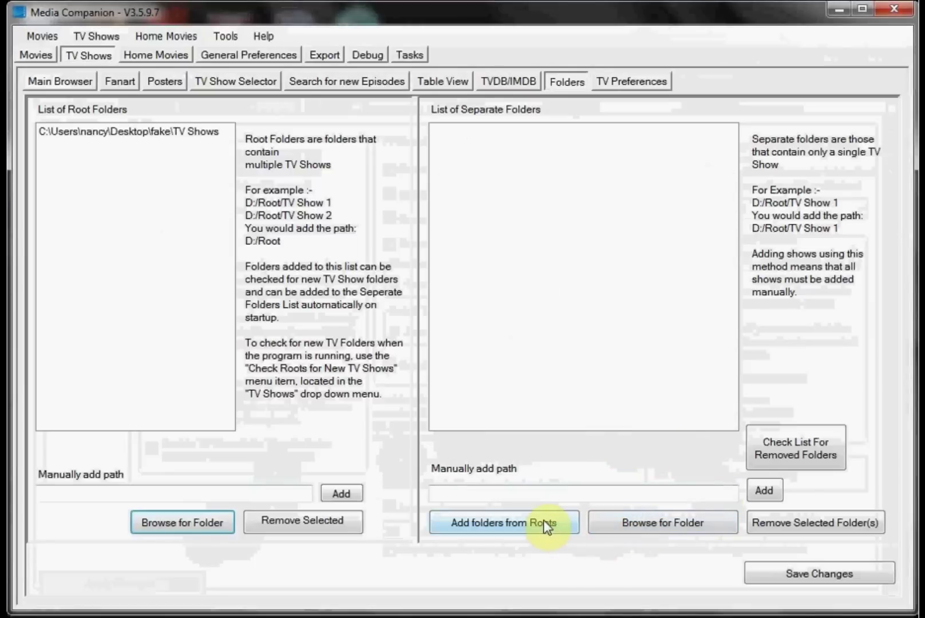
pyautogui.click(544, 525)
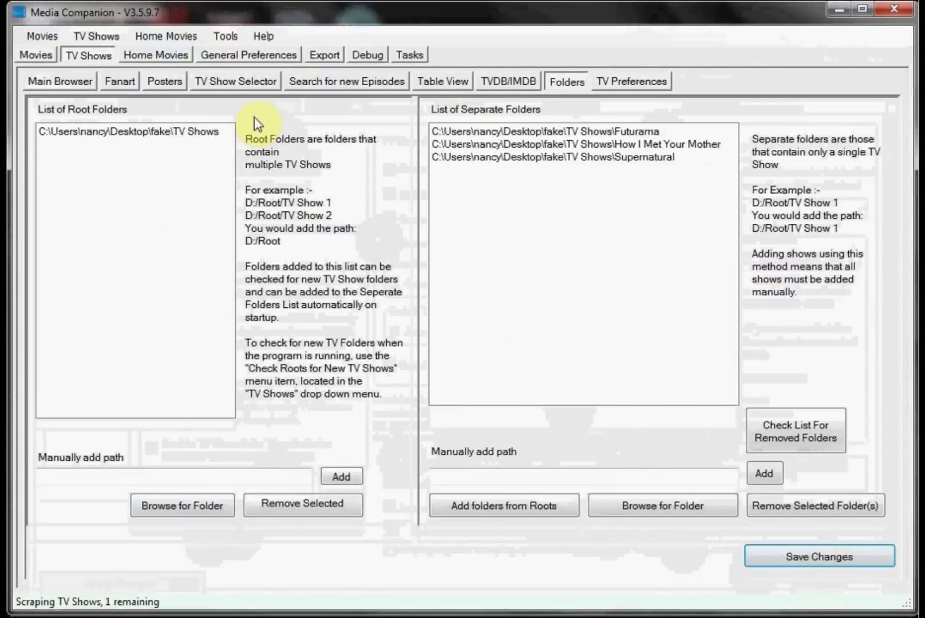
# Step: Refresh all shows in the main TV browser and view the Futurama and How I Met Your Mother entries
pyautogui.click(83, 85)
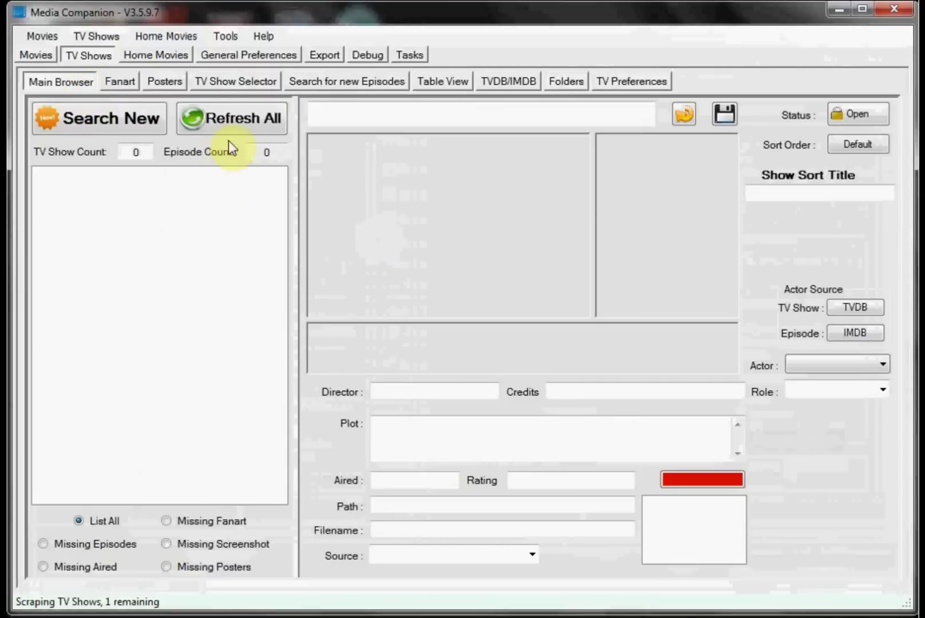
pyautogui.click(258, 119)
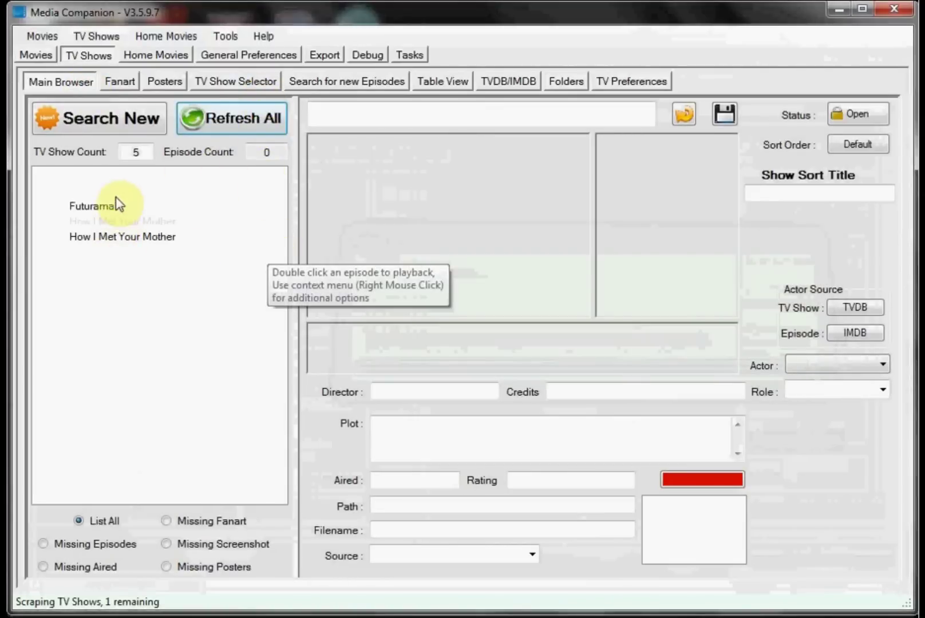
pyautogui.click(107, 207)
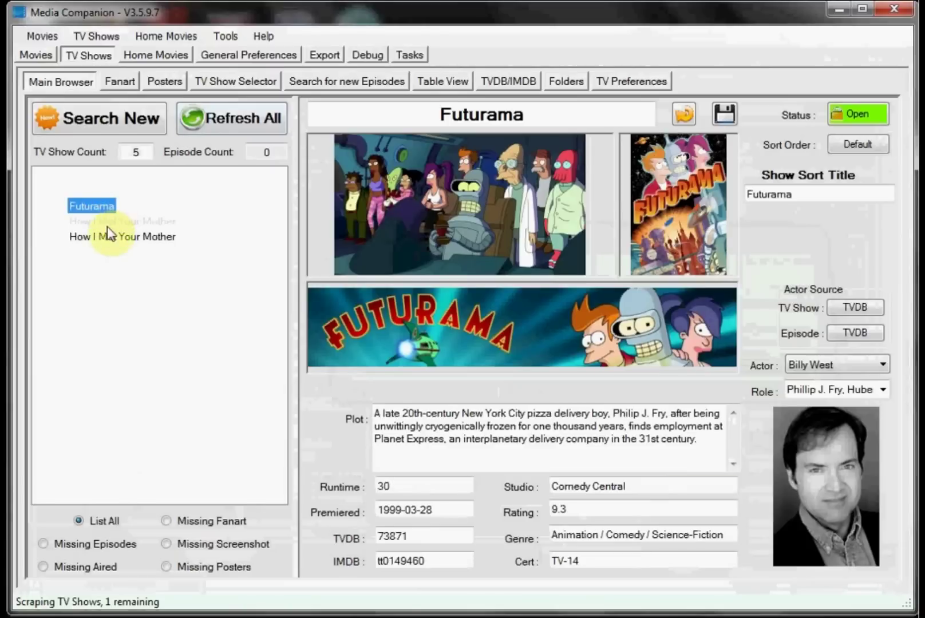
pyautogui.click(105, 221)
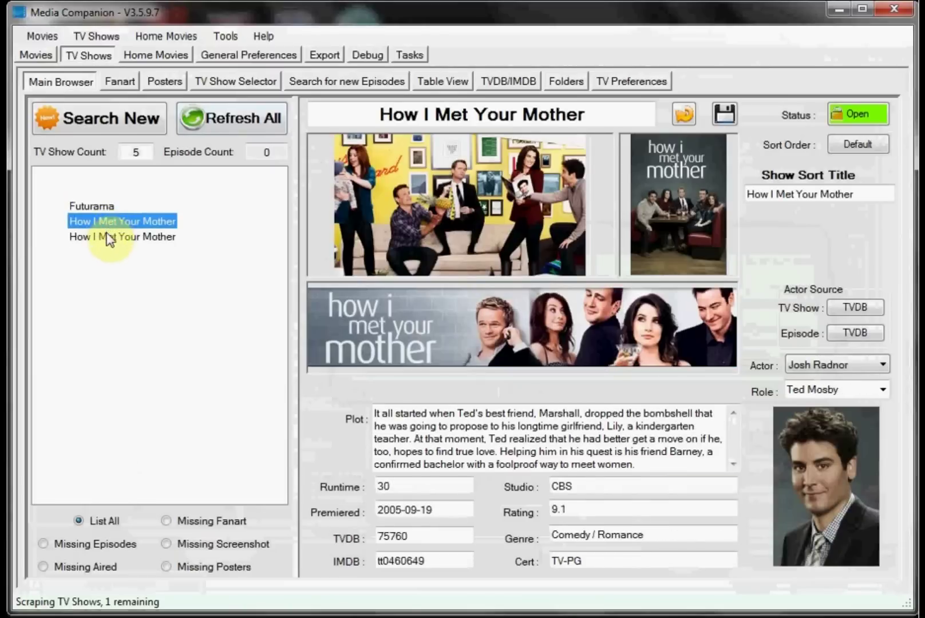
pyautogui.click(107, 236)
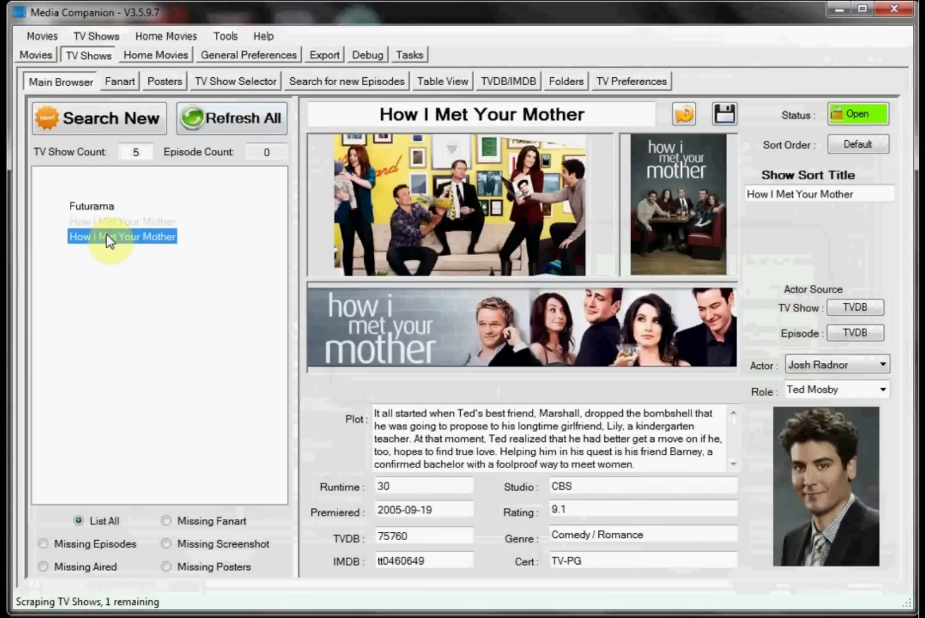
pyautogui.click(105, 222)
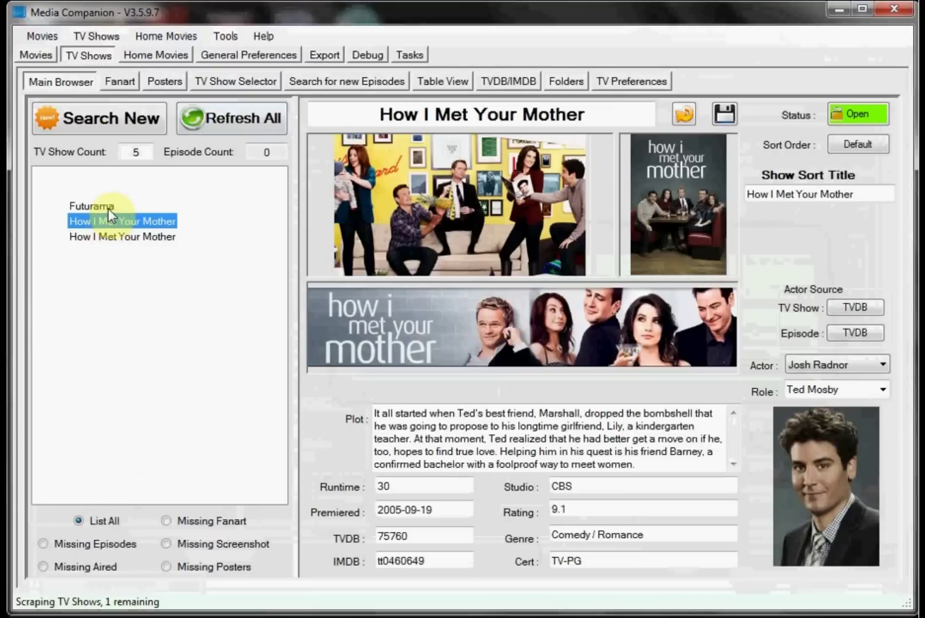
# Step: Refresh the TV show list again and check the scraped details of Futurama, How I Met Your Mother and Supernatural
pyautogui.click(272, 118)
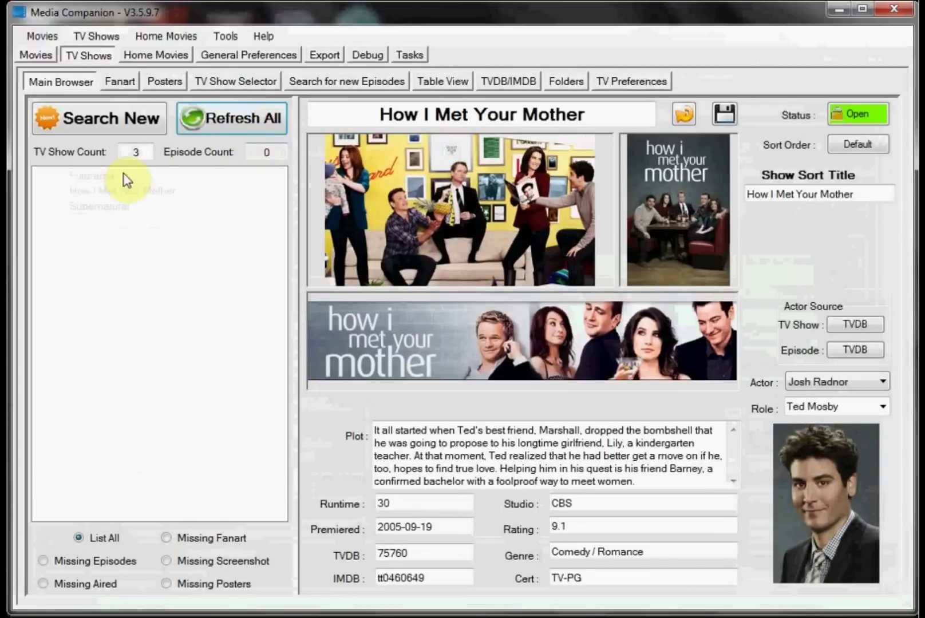
pyautogui.click(111, 177)
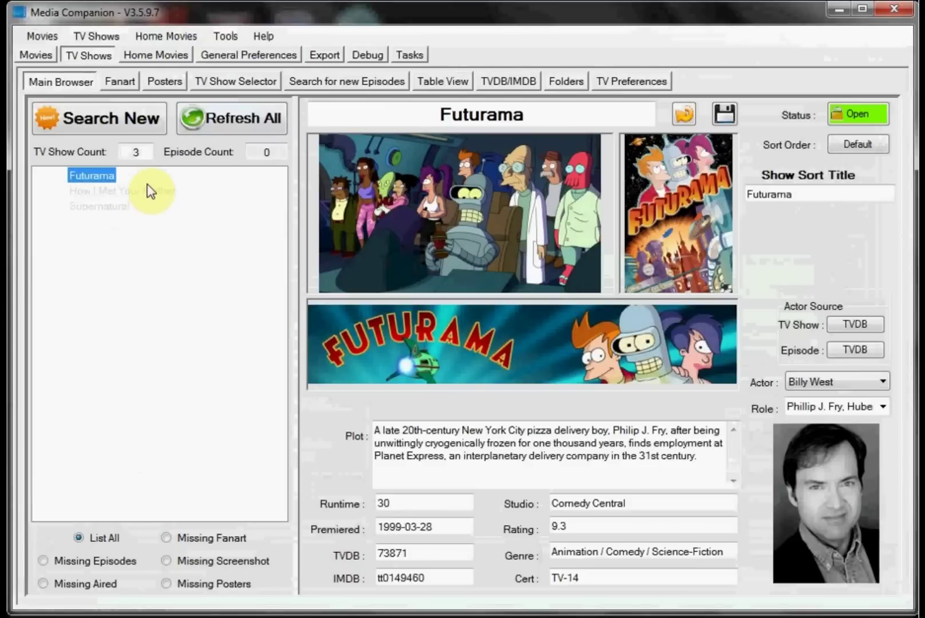
pyautogui.click(147, 192)
pyautogui.click(122, 211)
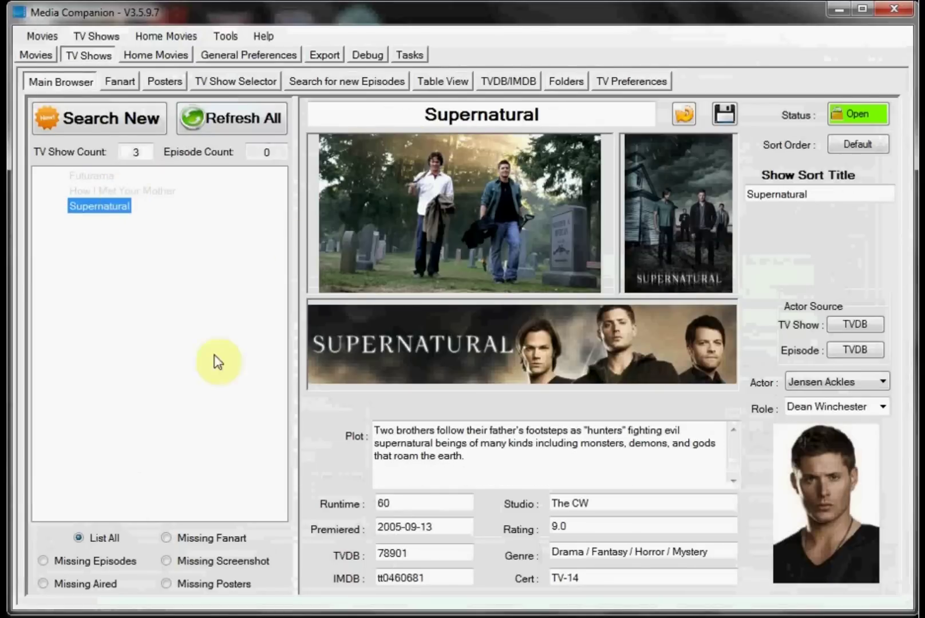
# Step: Switch to Windows Explorer and examine the downloaded artwork in the Futurama folder under fake\TV Shows
pyautogui.click(119, 615)
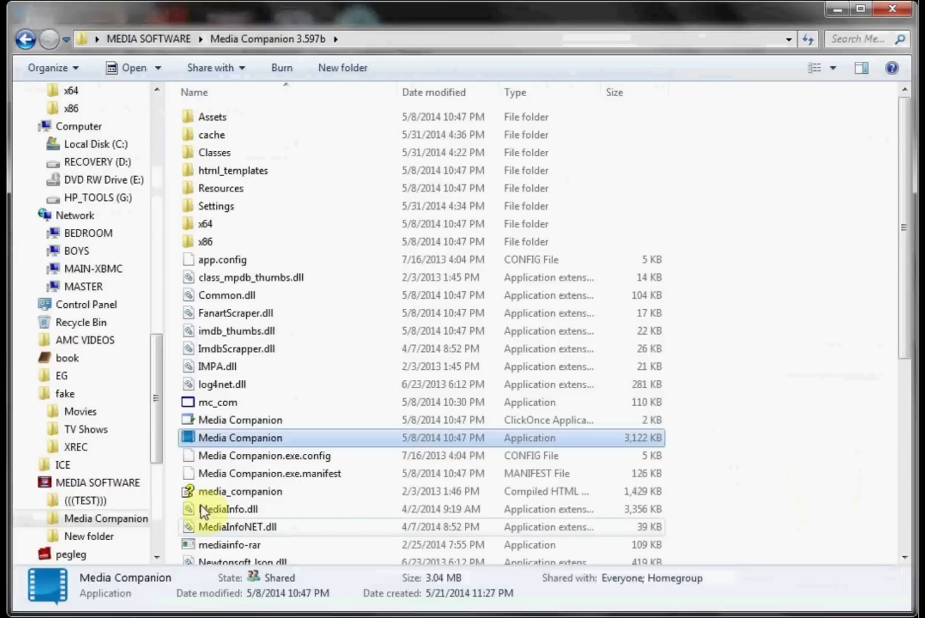
pyautogui.press('BackSpace')
pyautogui.press('BackSpace')
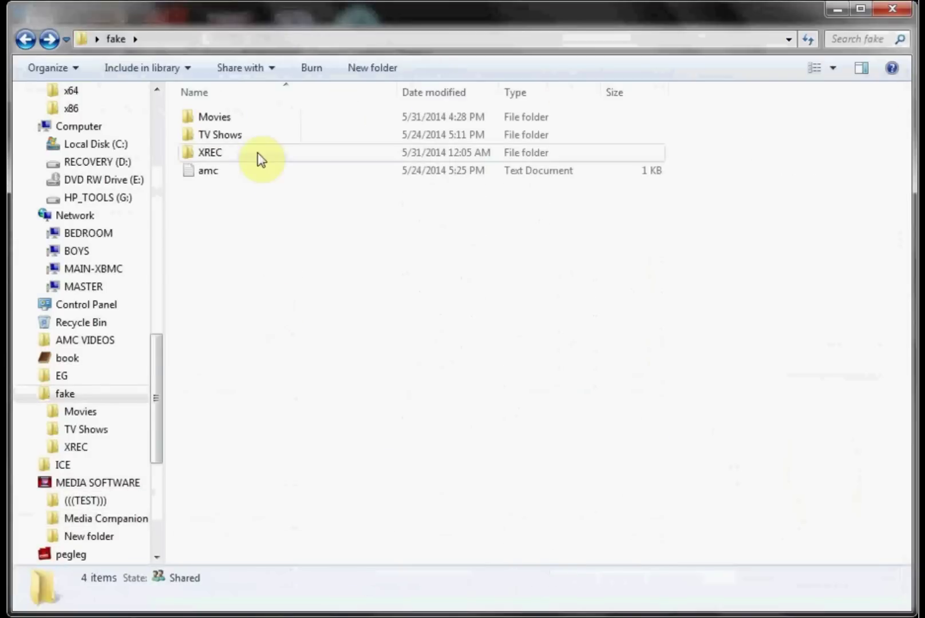
pyautogui.doubleClick(238, 136)
pyautogui.click(240, 115)
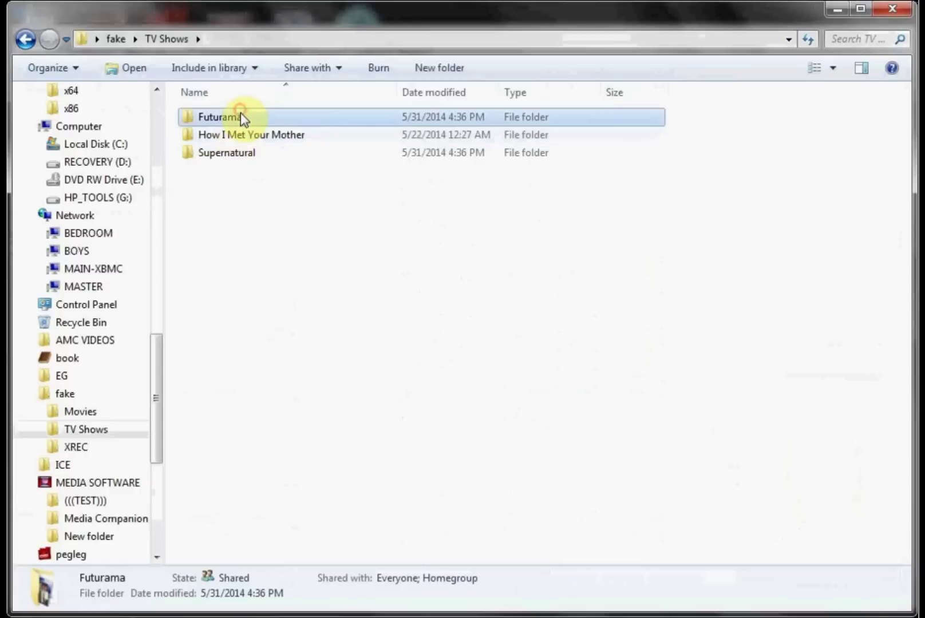
pyautogui.doubleClick(240, 116)
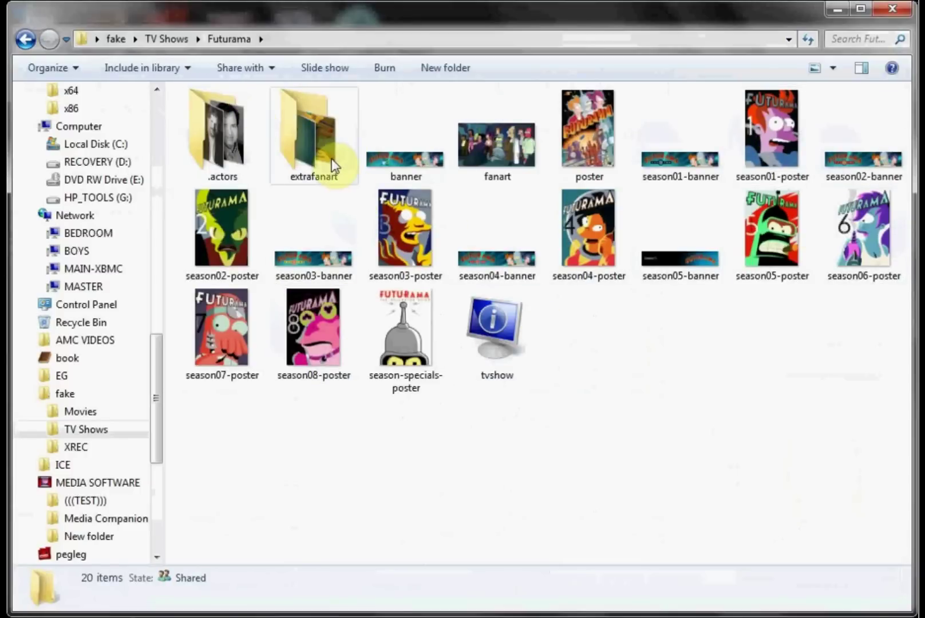
# Step: Examine the downloaded artwork in the Supernatural folder, and go back up to the fake folder
pyautogui.press('BackSpace')
pyautogui.doubleClick(242, 154)
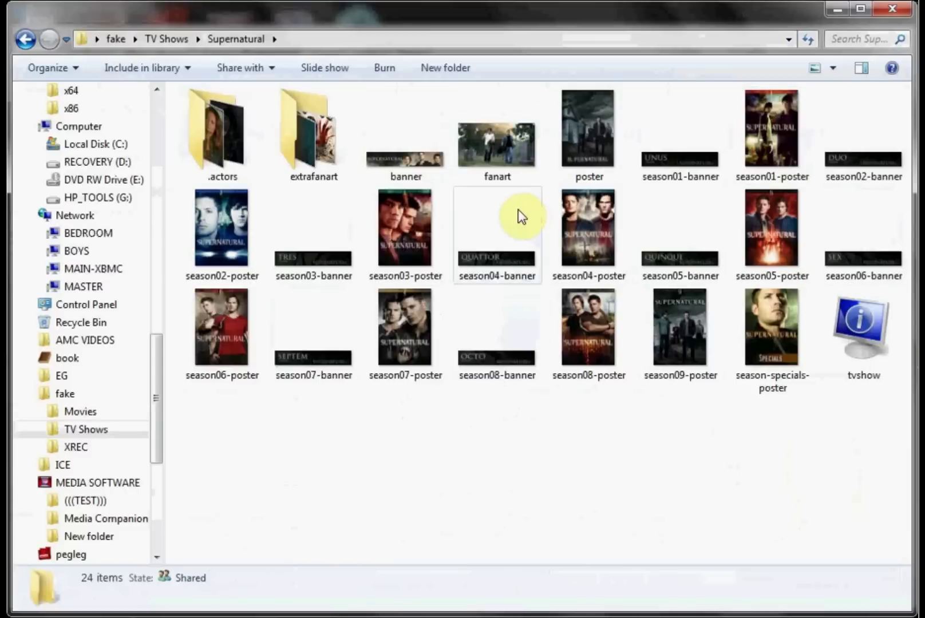
pyautogui.press('BackSpace')
pyautogui.press('BackSpace')
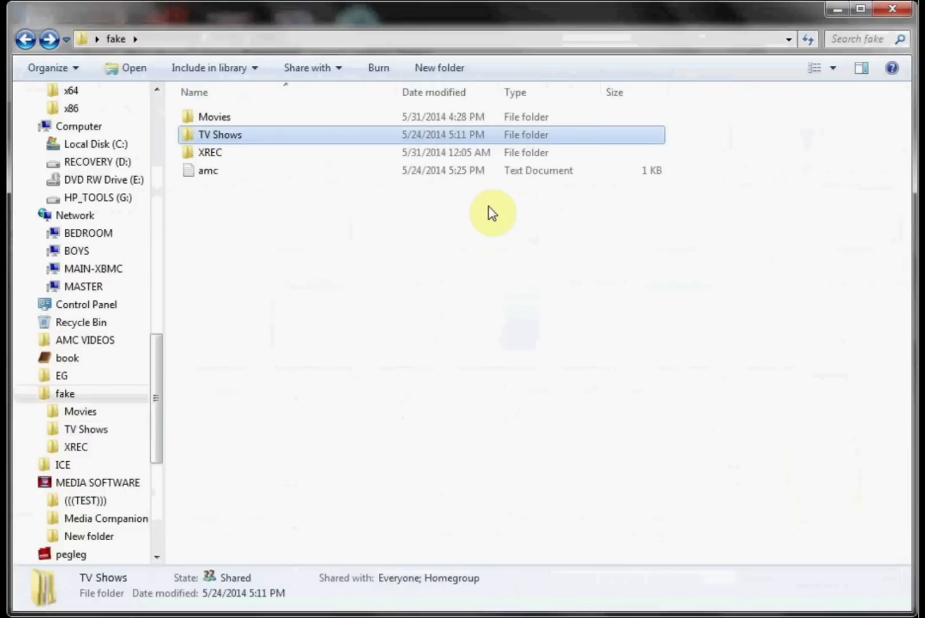
pyautogui.click(377, 220)
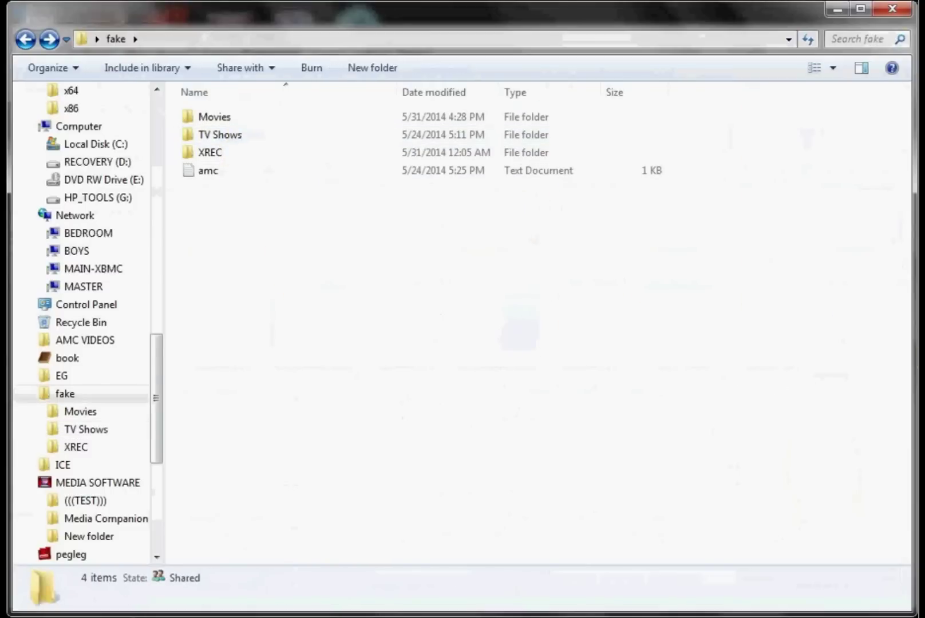